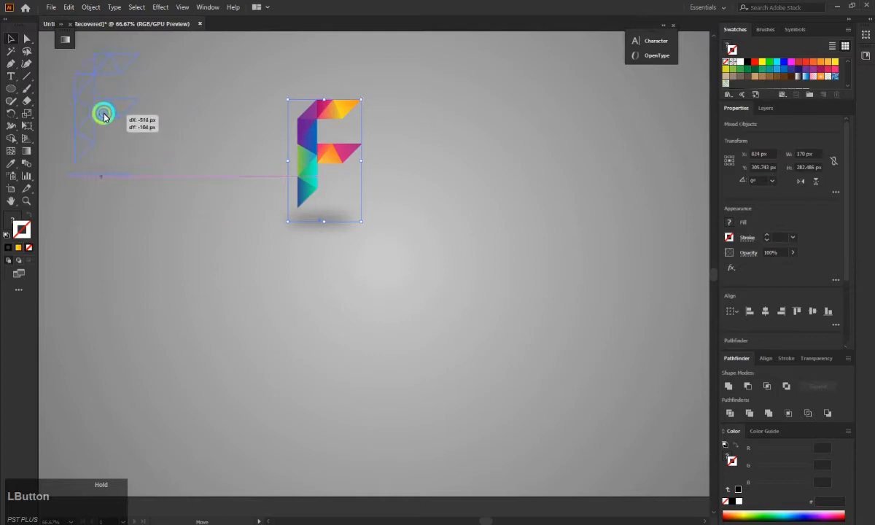
Move the finished letter F and its shadow to the artboard's upper-left corner and hide the grey gradient background rectangle
click(341, 216)
click(358, 243)
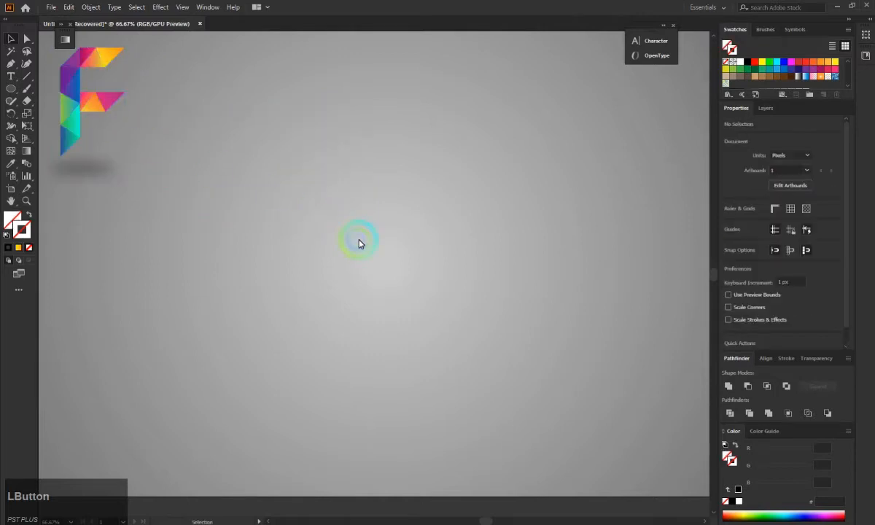
scroll(358, 243, down, 2)
scroll(316, 222, up, 1)
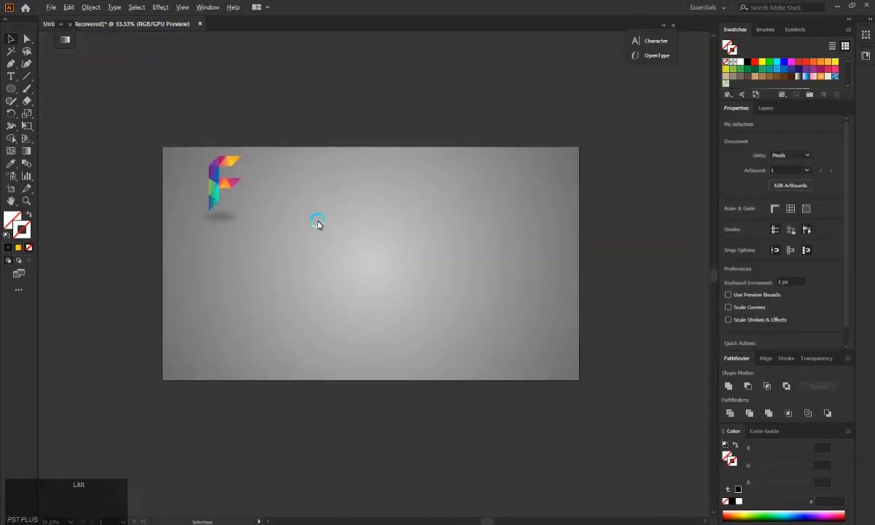
scroll(316, 223, up, 1)
scroll(316, 222, down, 2)
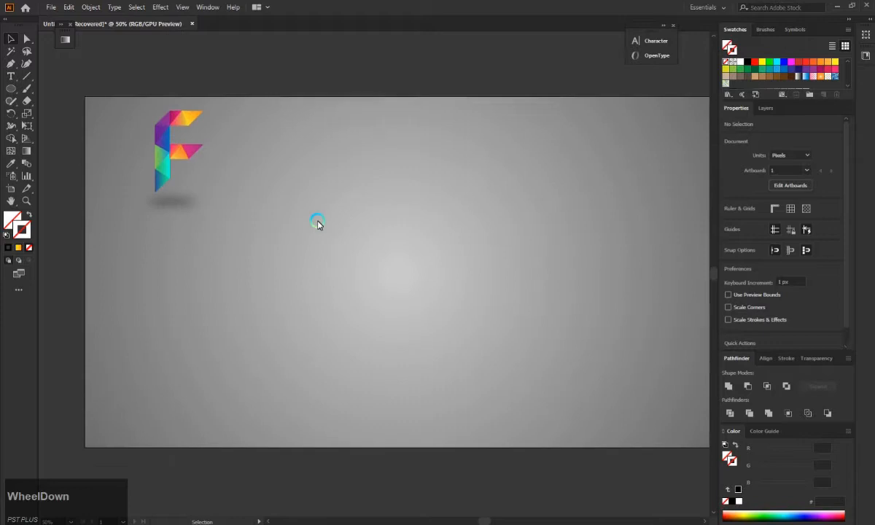
click(766, 108)
click(727, 157)
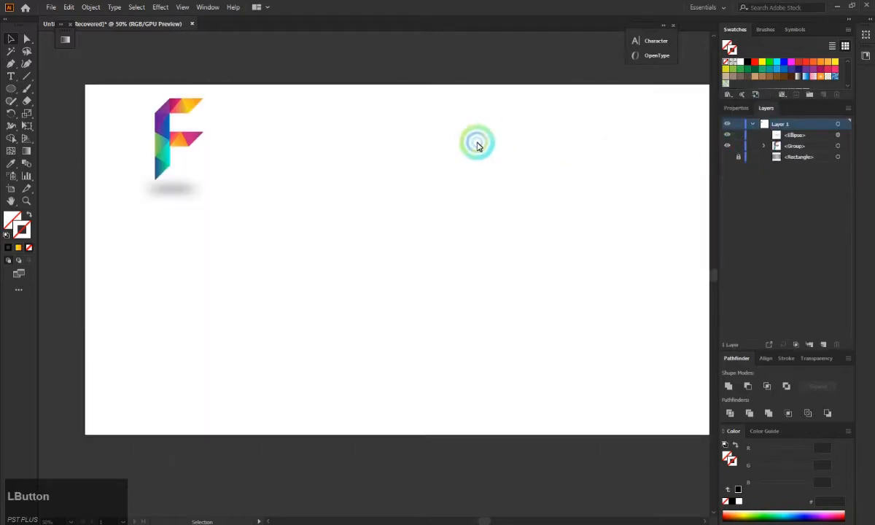
Draw a tall, narrow unfilled rectangle near the middle of the artboard as the F's stem and give it a black stroke
drag(474, 520, 480, 520)
right_click(13, 88)
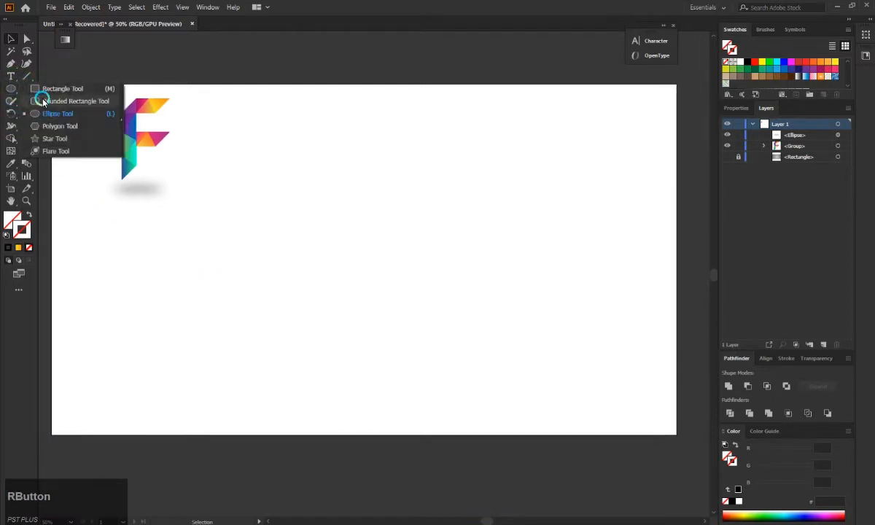
click(36, 88)
mouse_move(292, 198)
mouse_down()
mouse_move(293, 234)
mouse_move(351, 319)
mouse_move(328, 349)
mouse_move(323, 376)
mouse_up()
drag(309, 289, 313, 249)
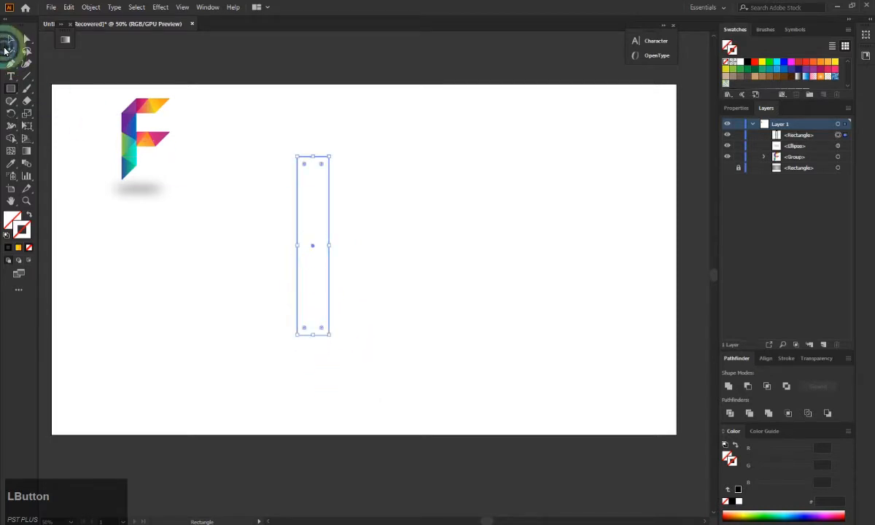
click(11, 93)
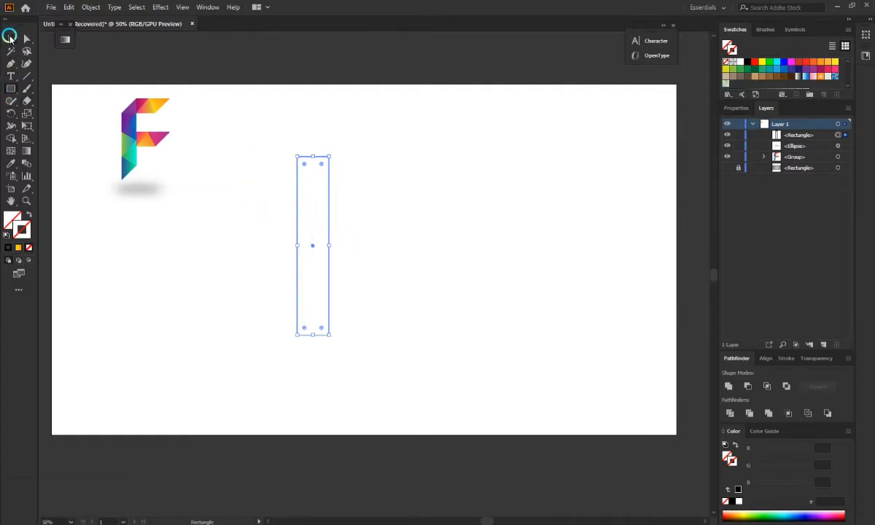
click(9, 37)
click(302, 226)
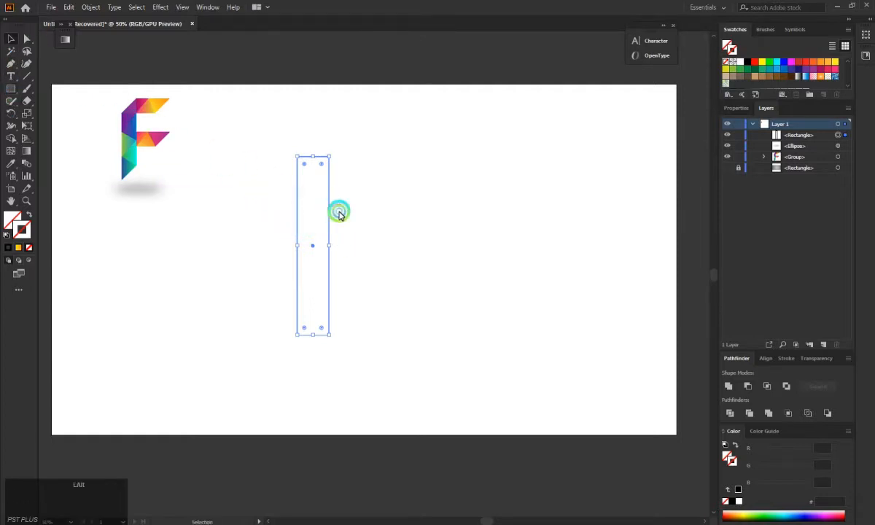
drag(339, 213, 420, 223)
key(ctrl+z)
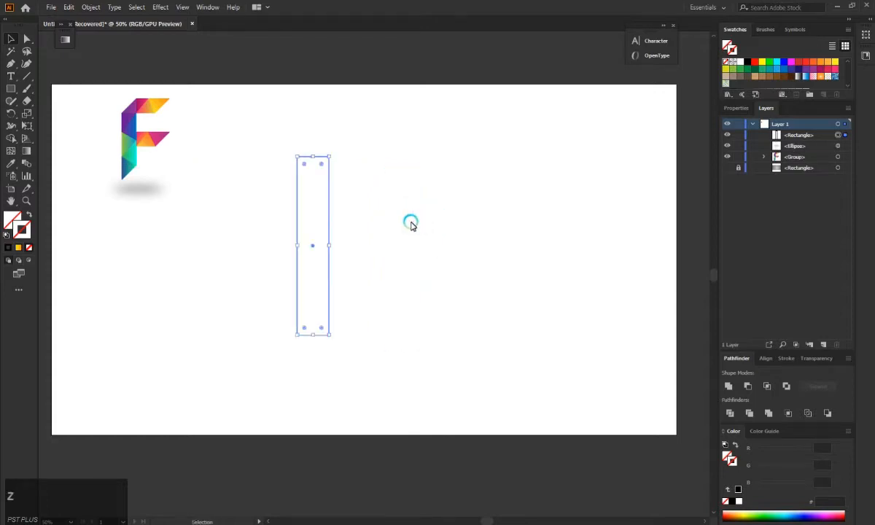
click(24, 227)
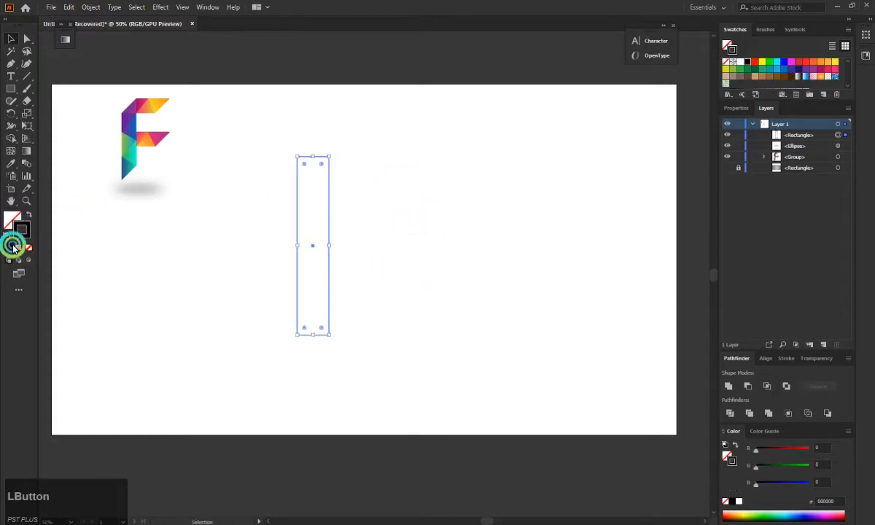
Copy the stem rectangle, rotate the copy to horizontal, align it with the stem's top as the F's upper arm and shorten it
drag(327, 219, 397, 227)
drag(391, 160, 505, 284)
drag(465, 255, 407, 253)
drag(345, 256, 356, 173)
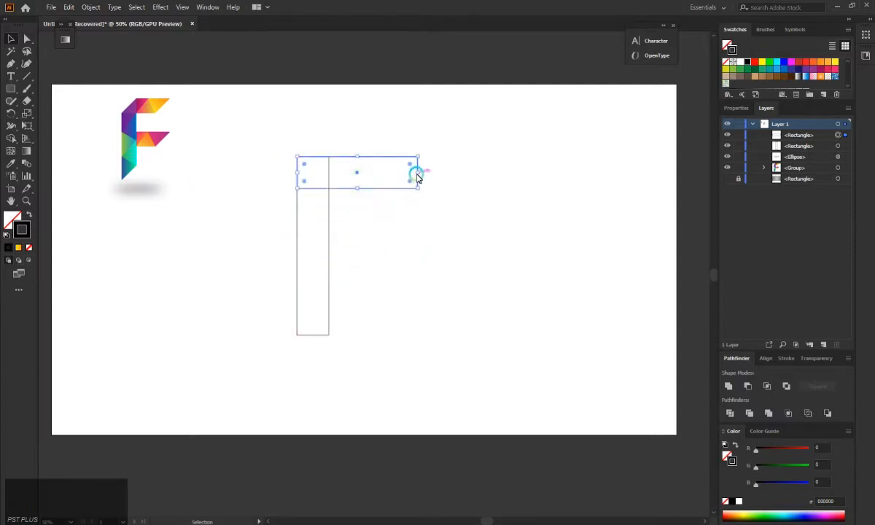
drag(417, 175, 229, 217)
Duplicate the arm rectangle and place 45° diagonal copies across the F's outer corner, both arm ends and the stem's foot
alt+click(353, 173)
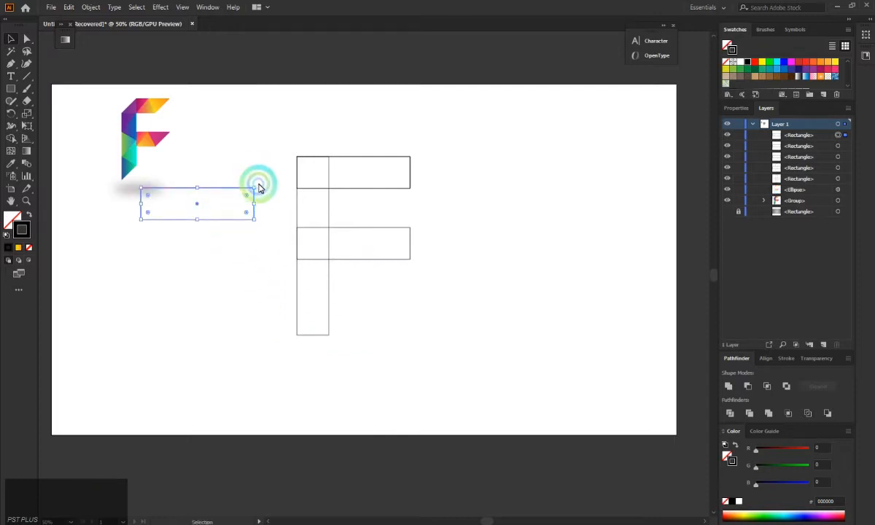
drag(254, 187, 454, 160)
click(274, 130)
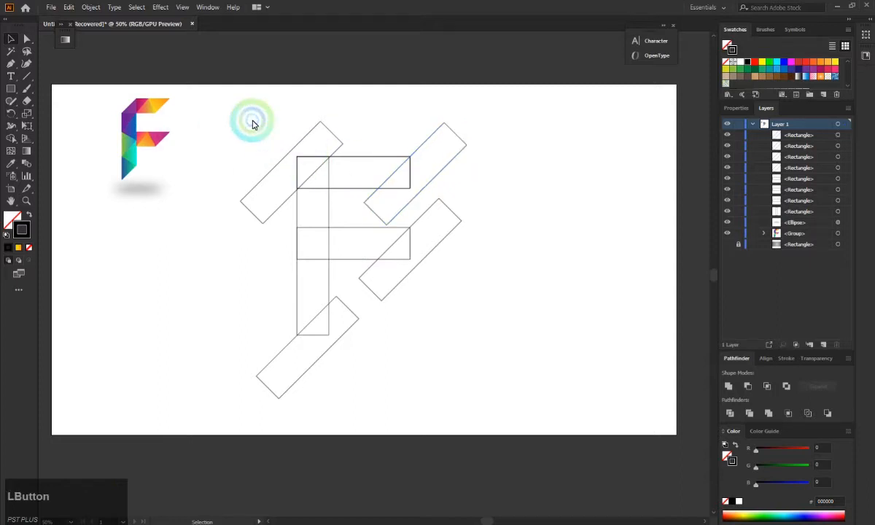
Select all the outline rectangles and remove the excess areas with Shape Builder, leaving an F with diagonally cut corner, arm ends and foot
mouse_move(252, 124)
mouse_down()
mouse_move(279, 131)
mouse_move(475, 334)
mouse_up()
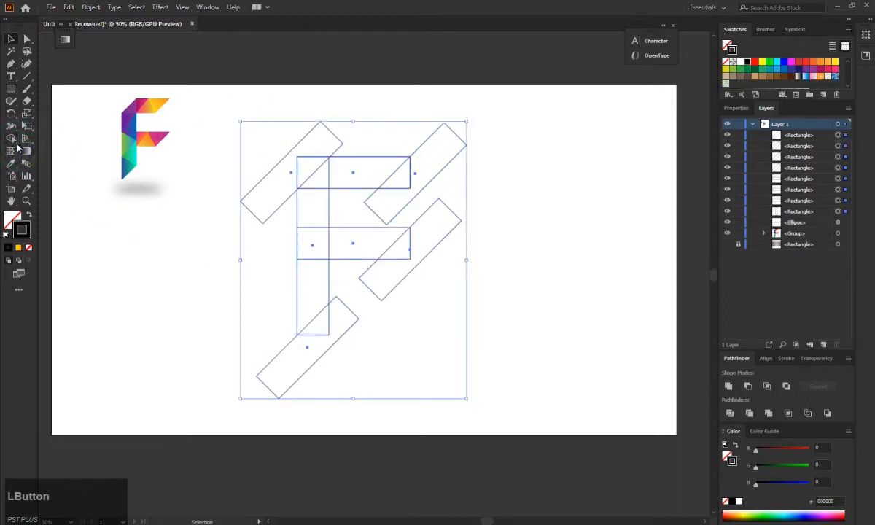
click(13, 138)
click(368, 114)
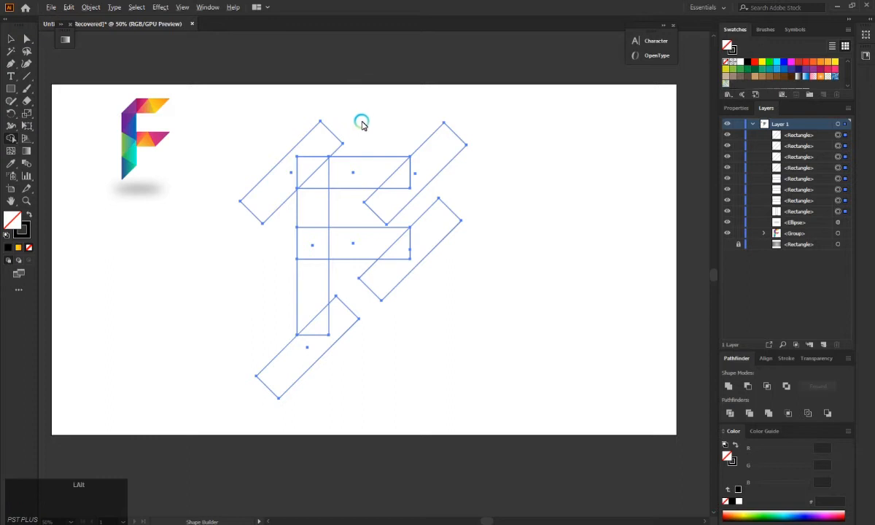
drag(337, 131, 303, 168)
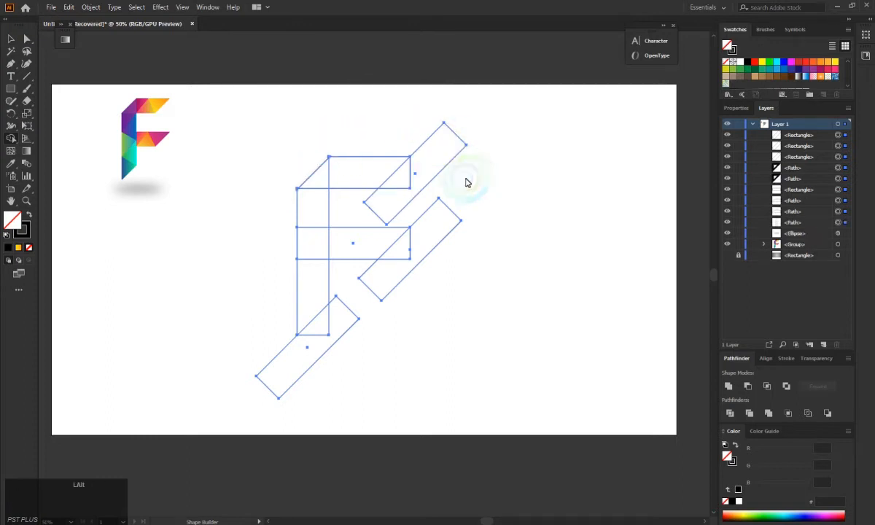
drag(463, 178, 410, 182)
drag(457, 254, 405, 257)
mouse_move(365, 336)
mouse_down()
mouse_move(337, 339)
mouse_move(325, 321)
mouse_move(314, 277)
mouse_move(321, 197)
mouse_up()
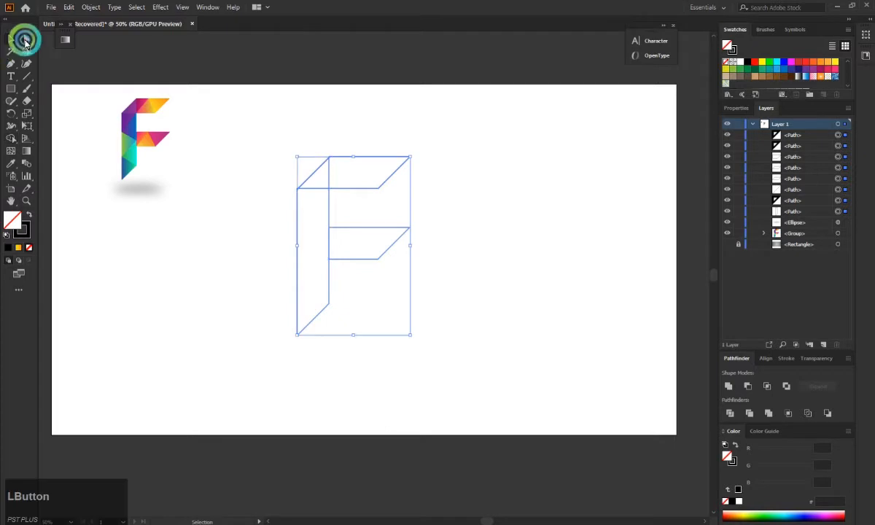
click(10, 65)
click(94, 129)
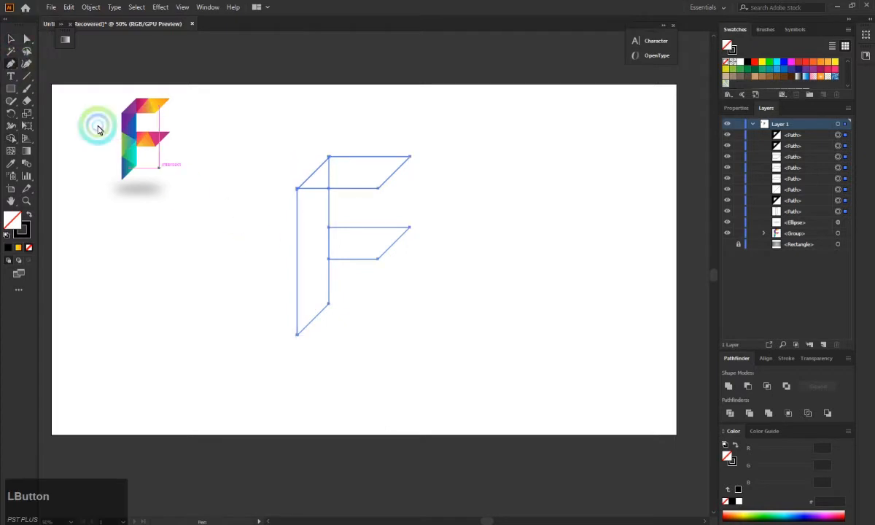
click(15, 39)
click(111, 172)
click(18, 76)
click(18, 71)
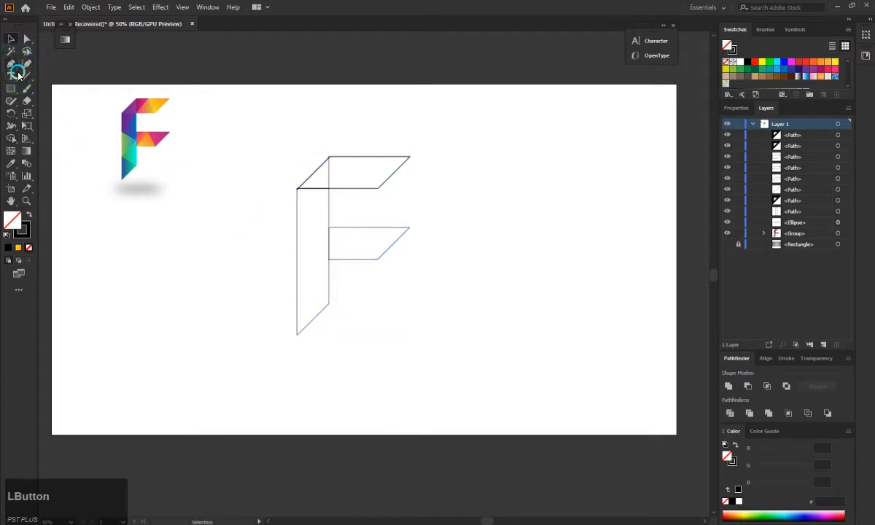
Move the F outline aside, delete the stray leftover path behind it, and return the outline to the middle of the artboard
drag(279, 167, 434, 264)
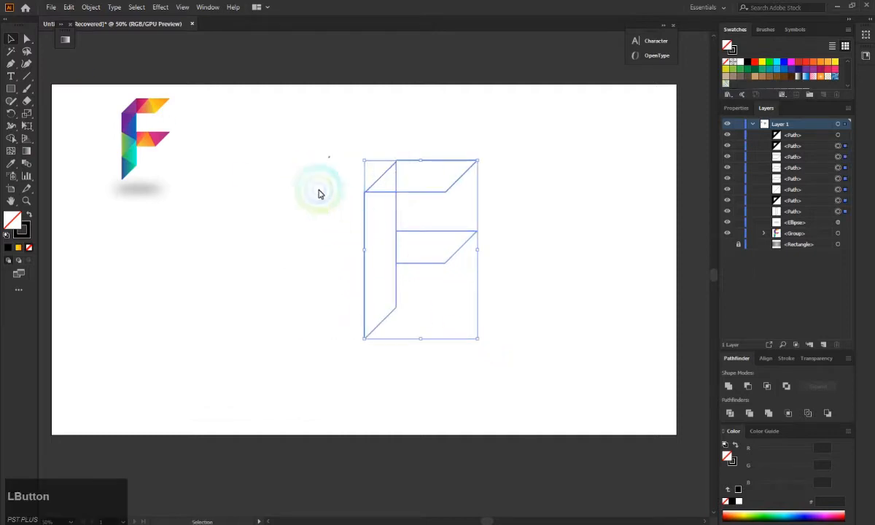
drag(303, 143, 301, 190)
key(BackSpace)
drag(382, 204, 295, 166)
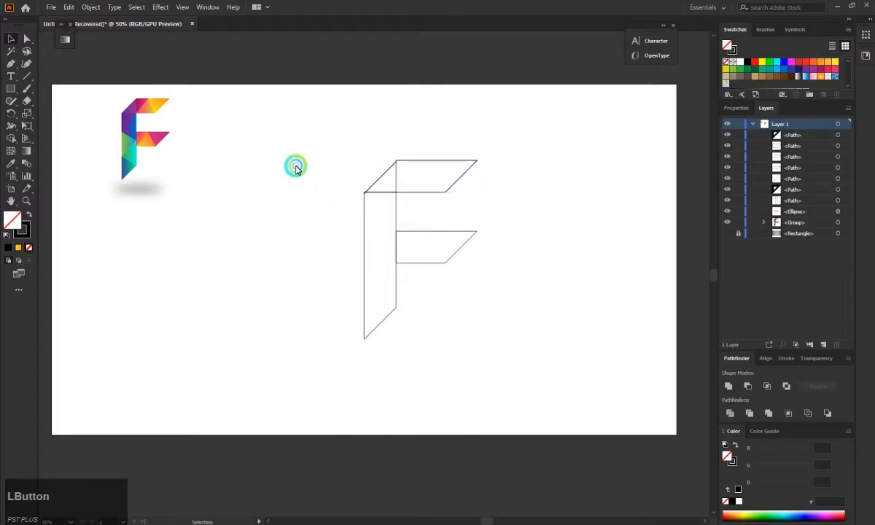
click(418, 264)
drag(400, 264, 338, 262)
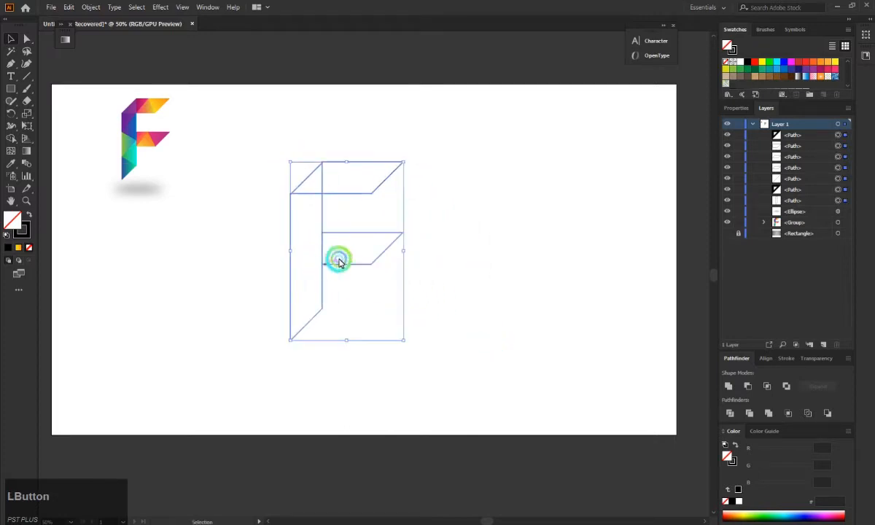
click(478, 187)
click(328, 247)
click(87, 126)
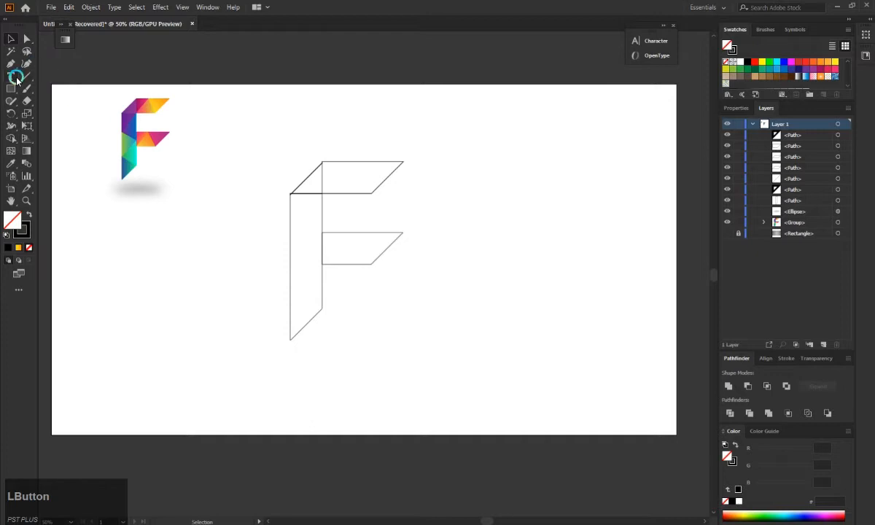
Draw a zigzag Pen path through the F's upper arm from its pointed tip to the stem, dividing the arm into triangles
click(11, 64)
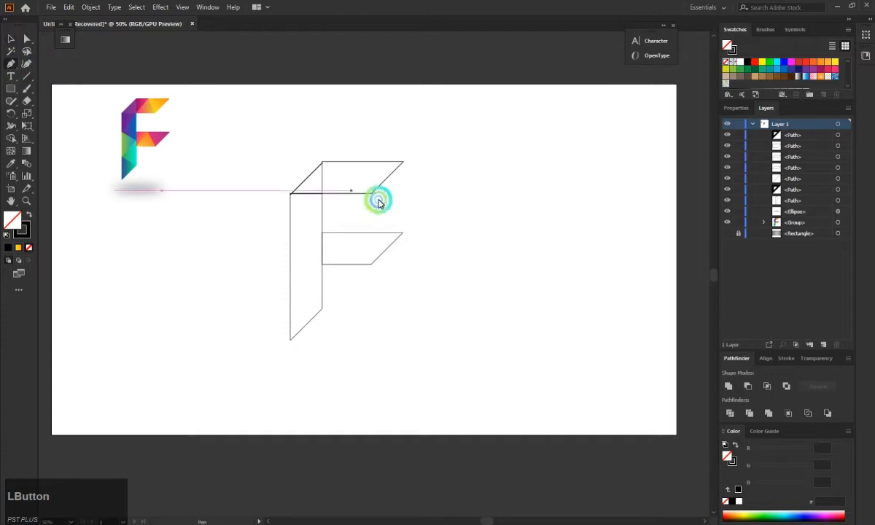
click(403, 162)
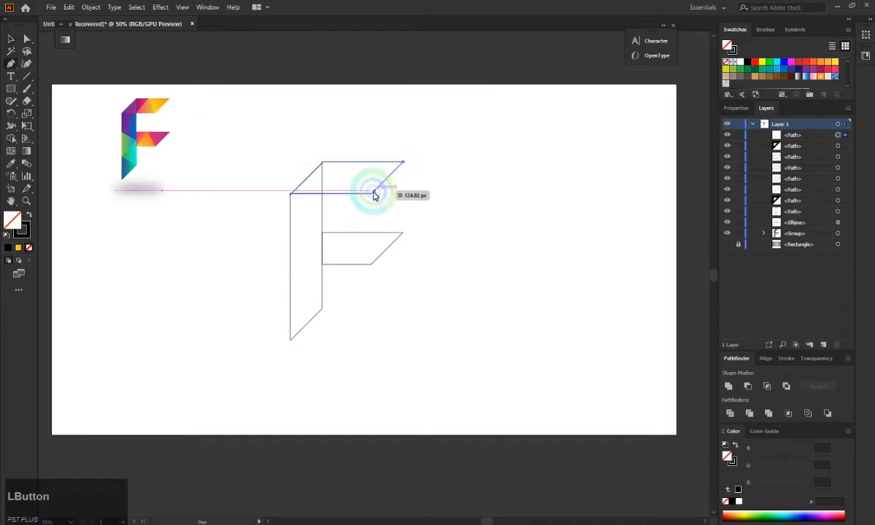
click(372, 193)
click(370, 165)
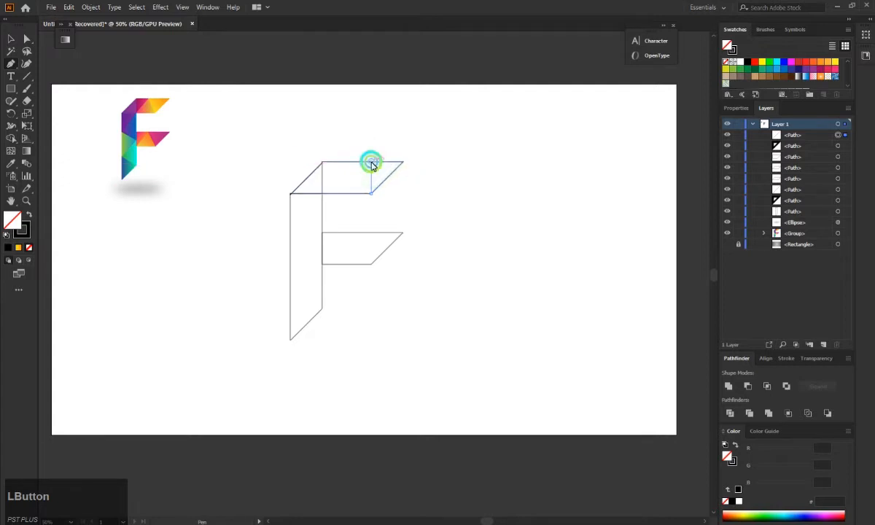
click(347, 193)
click(323, 164)
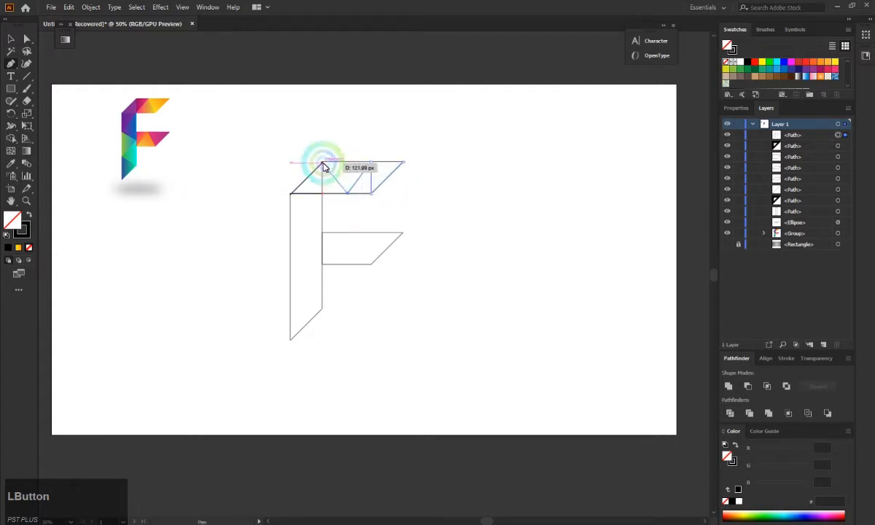
click(338, 277)
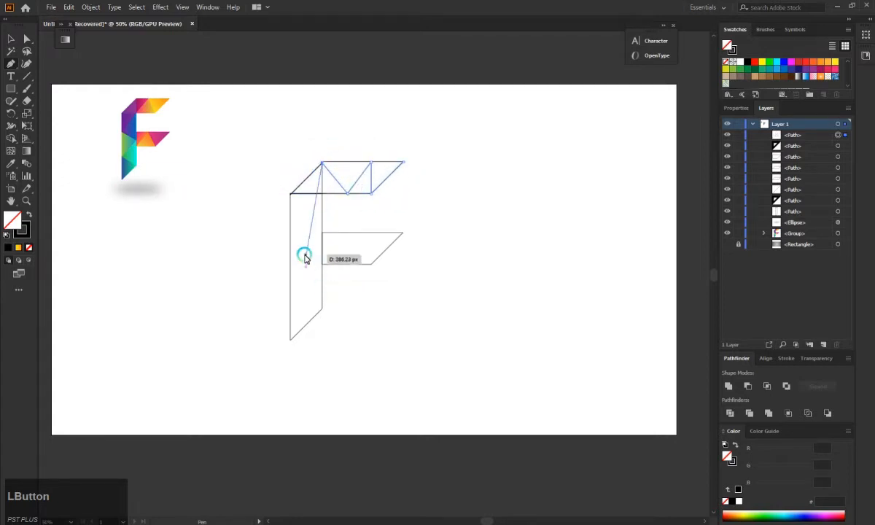
click(323, 196)
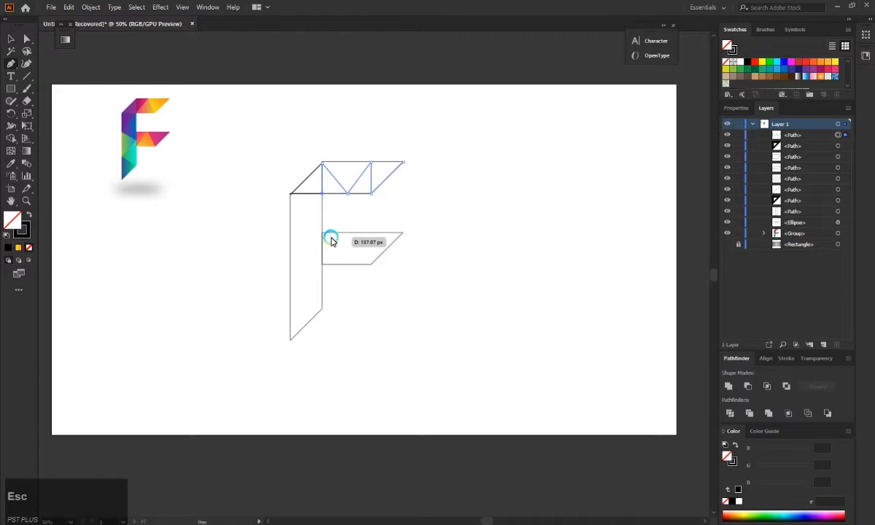
Continue the zigzag Pen path from the upper arm's inner corner down the stem to its pointed foot, dividing the stem into triangles
click(290, 194)
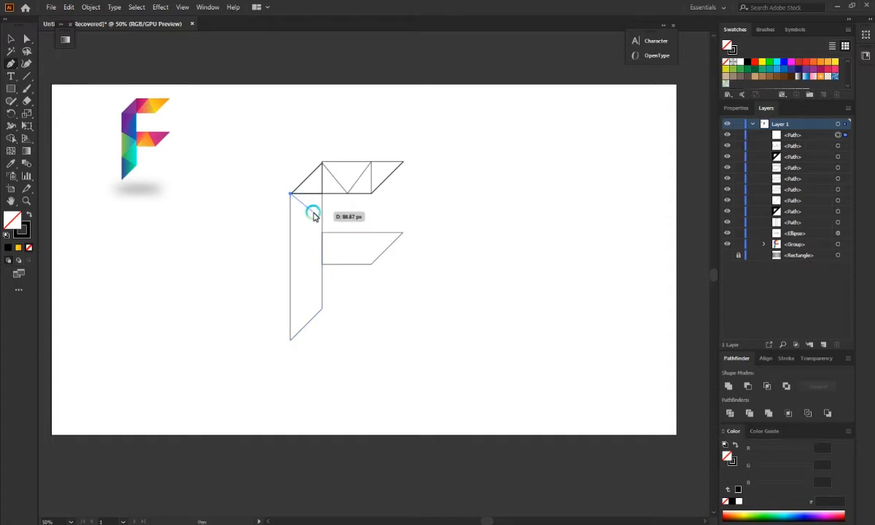
key(BackSpace)
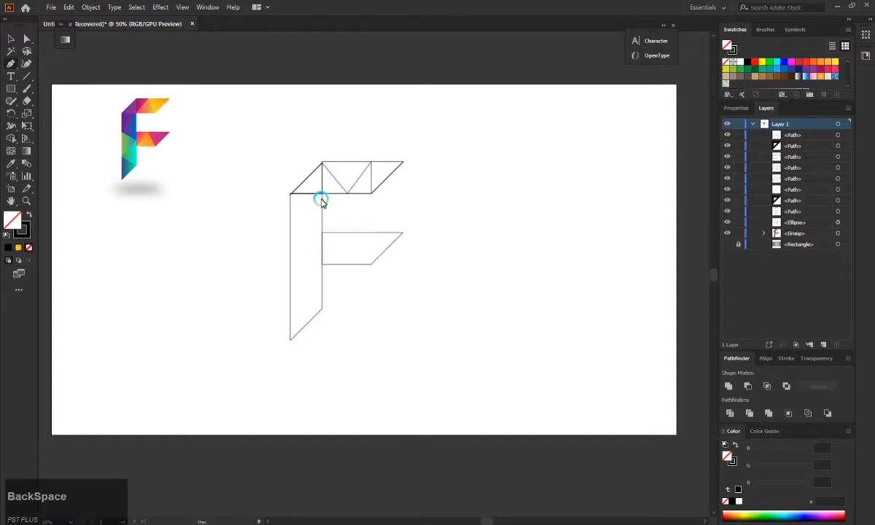
click(322, 195)
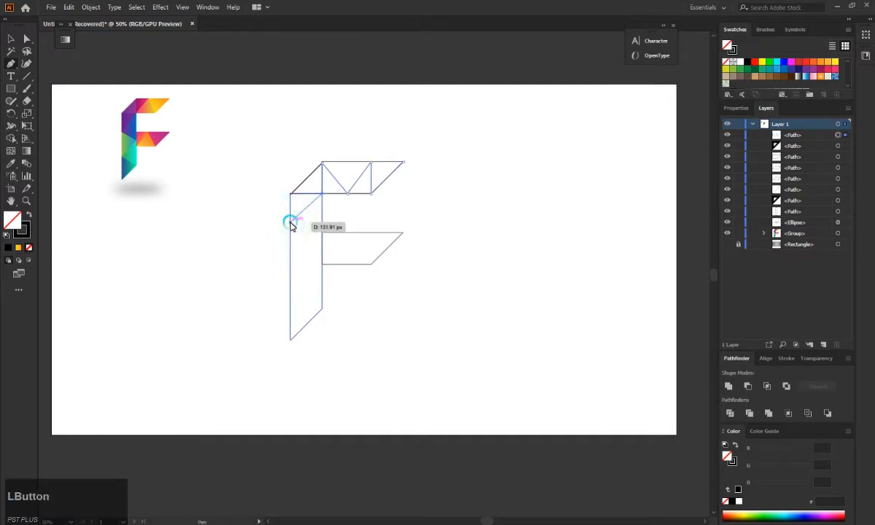
click(290, 221)
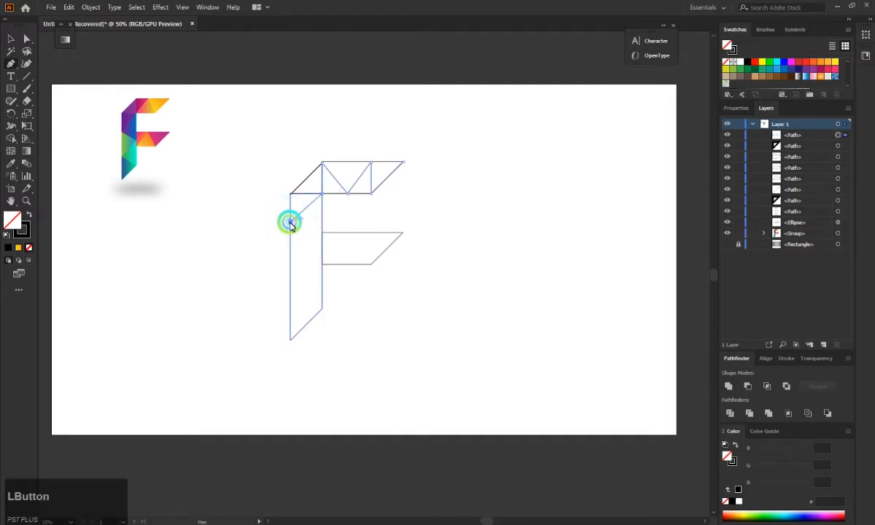
click(321, 248)
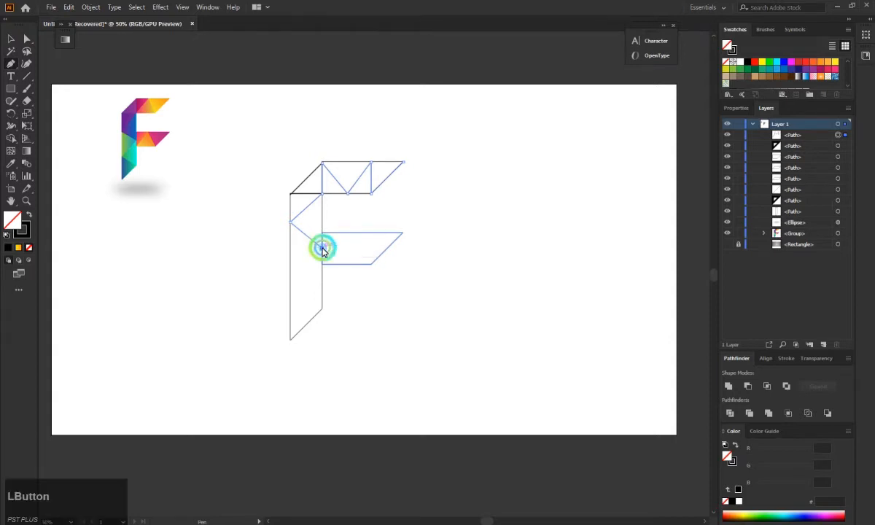
click(290, 278)
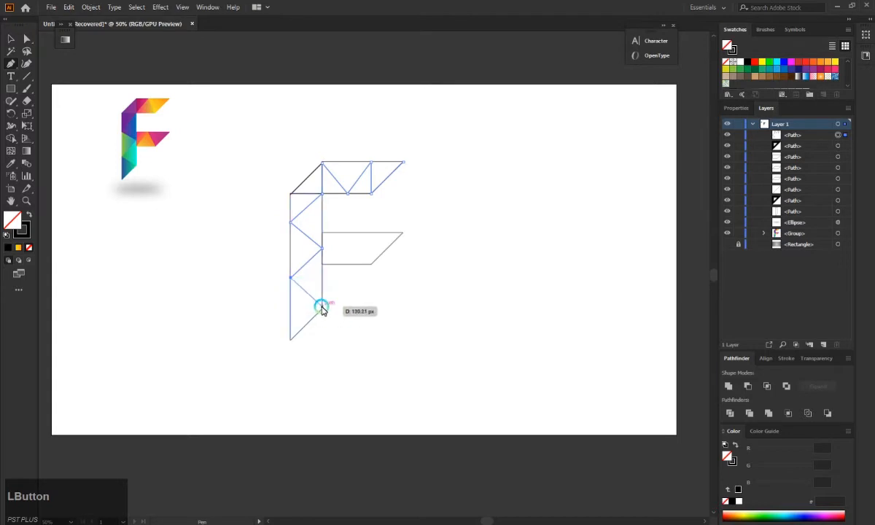
click(322, 307)
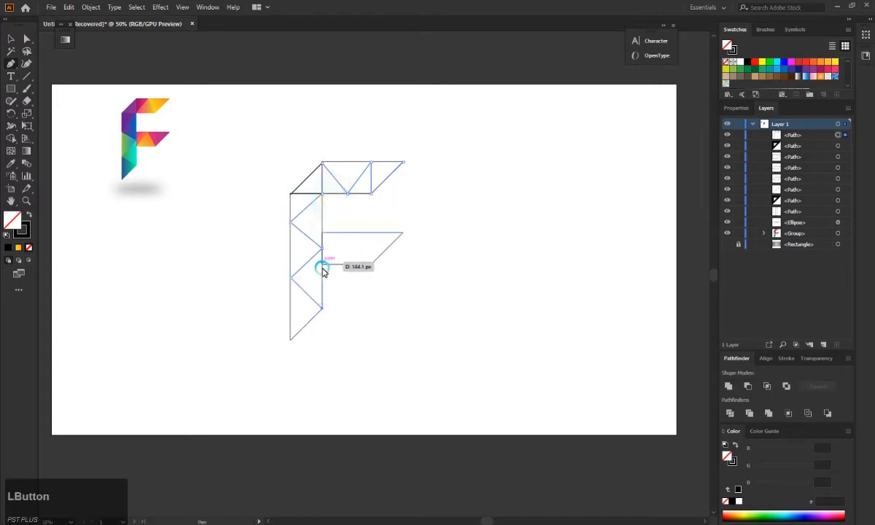
click(289, 338)
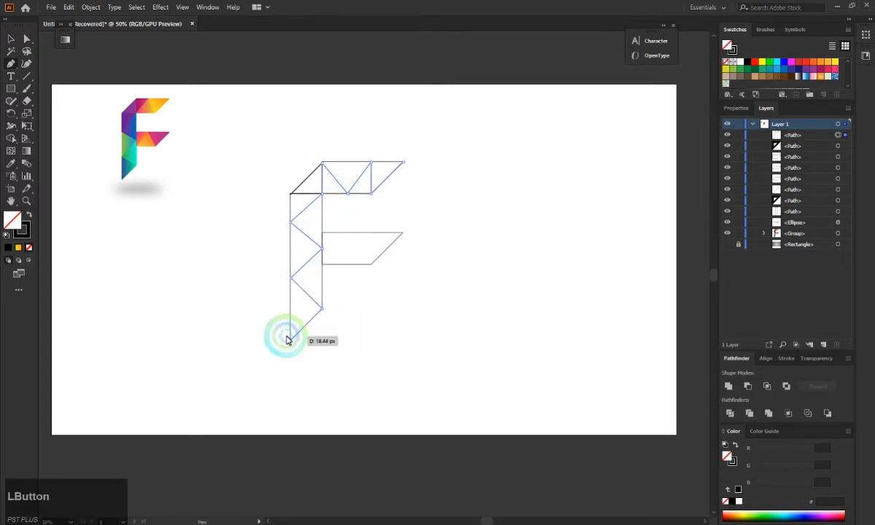
click(284, 338)
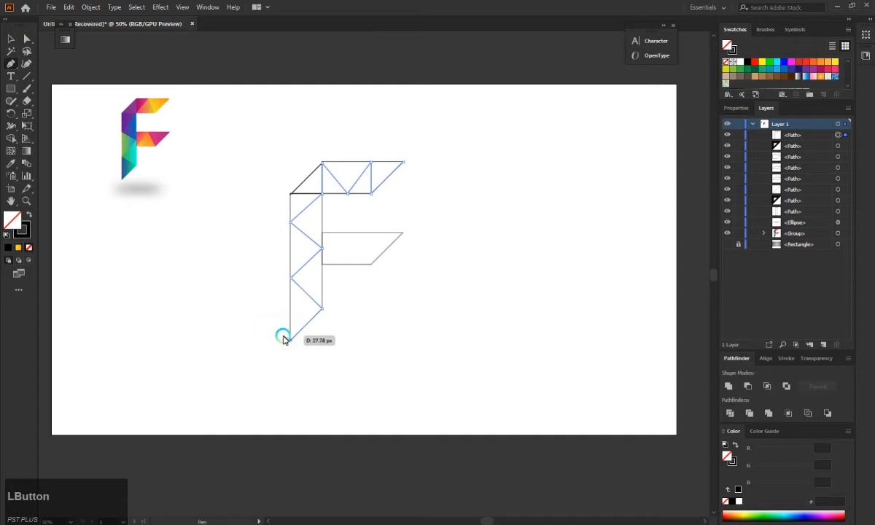
Draw a zigzag Pen path through the F's lower arm from its lower stem corner to the pointed tip, dividing it into triangles
click(322, 265)
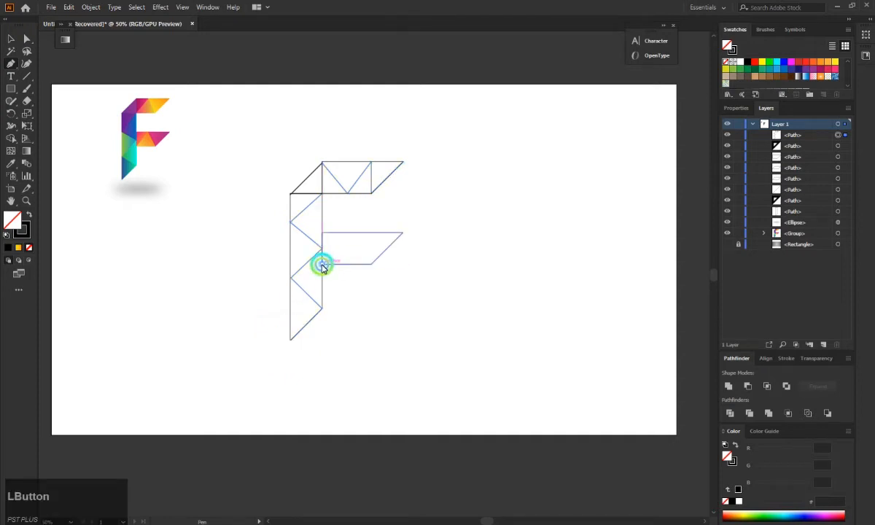
click(350, 233)
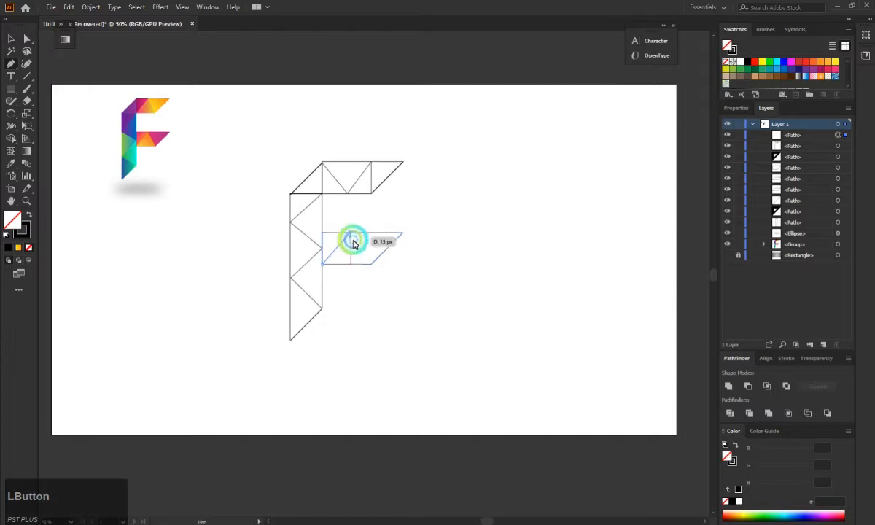
click(369, 265)
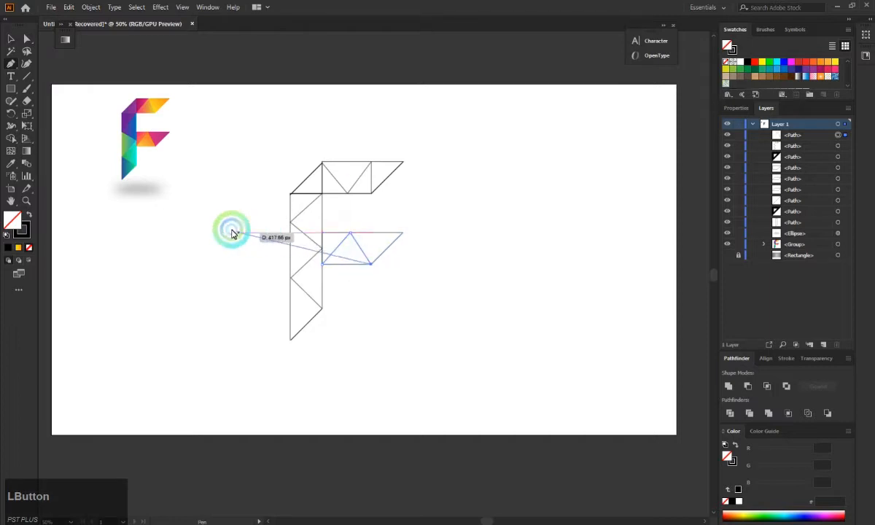
click(408, 237)
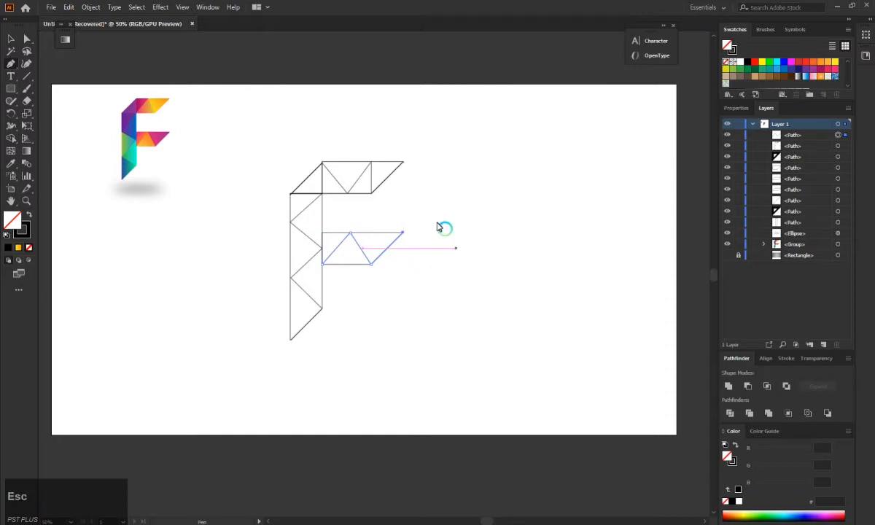
Select the whole F outline with its zigzag paths and split it into separate facets with the Pathfinder Divide operation
click(17, 42)
drag(242, 123, 609, 346)
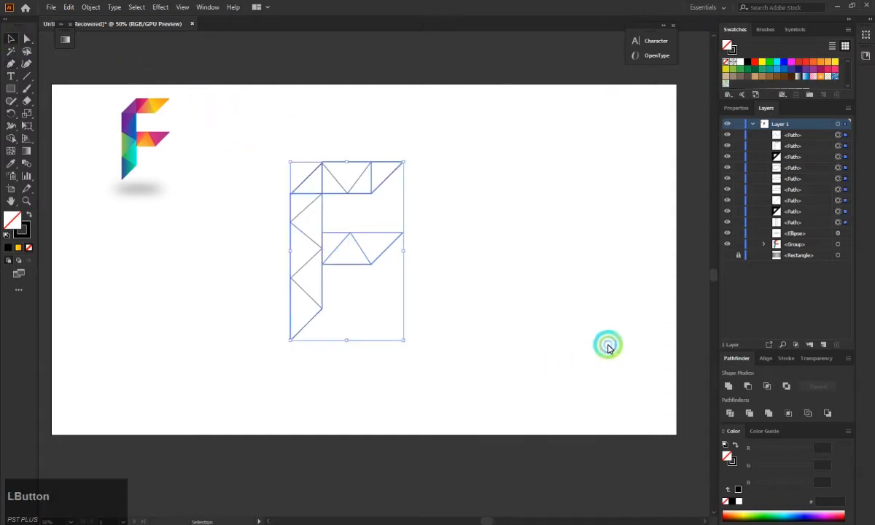
click(737, 414)
click(488, 262)
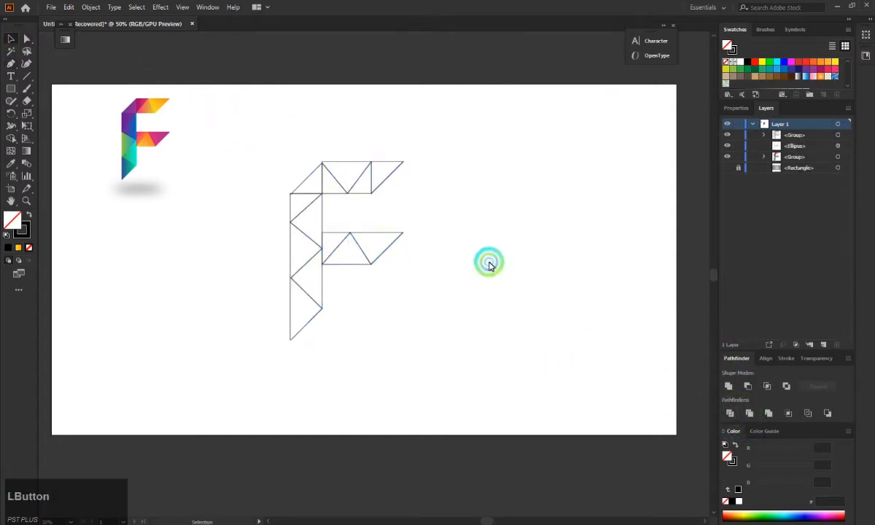
click(391, 174)
click(380, 150)
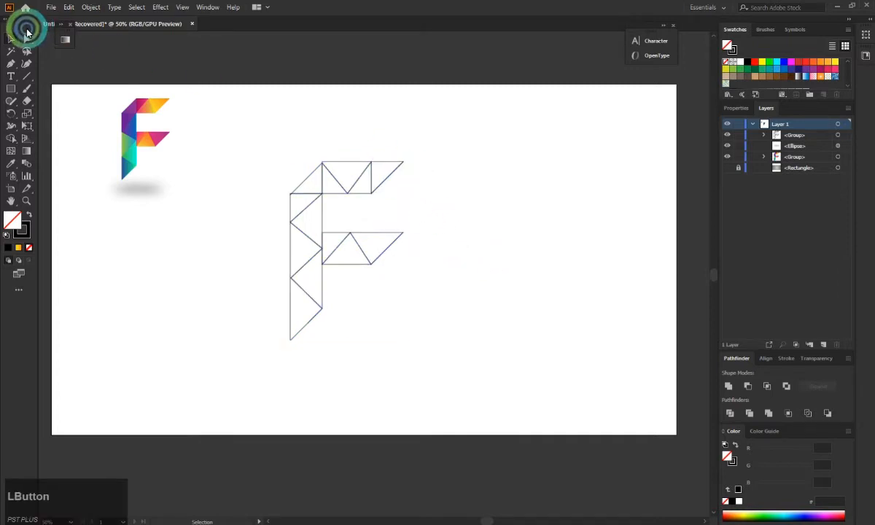
Fill the upper arm's tip facet yellow-orange and the lower facet beside it pink-to-yellow, sampling both gradients from the reference logo
click(27, 39)
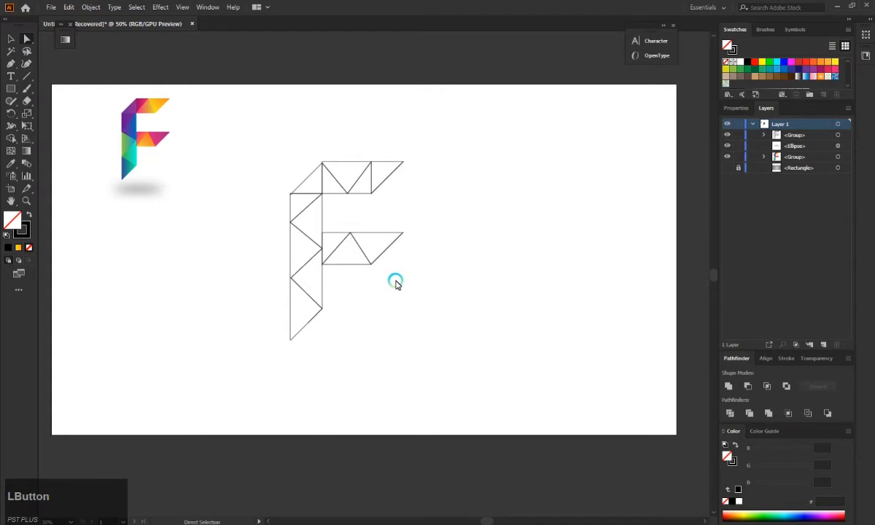
click(390, 178)
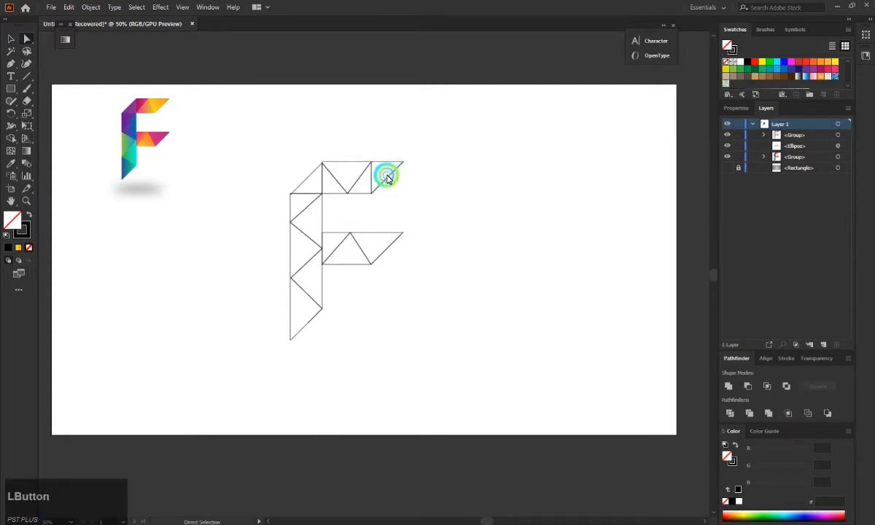
click(161, 107)
click(348, 204)
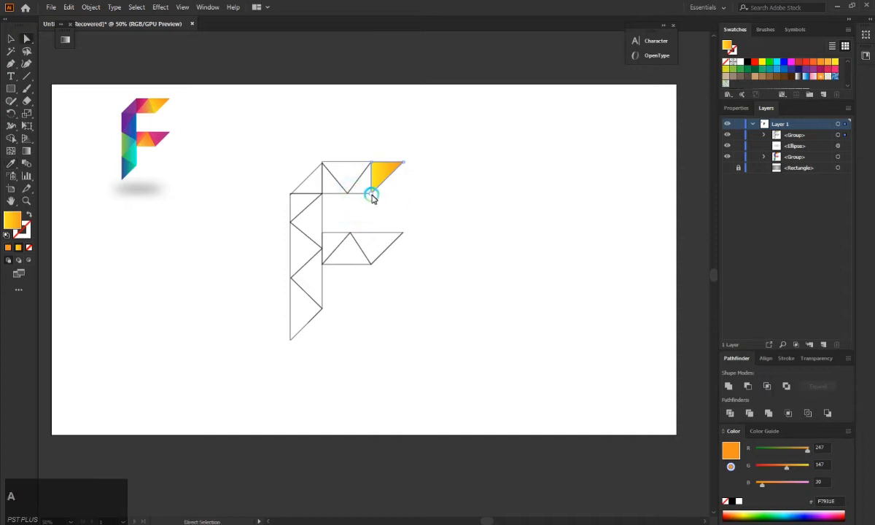
click(362, 193)
key(i)
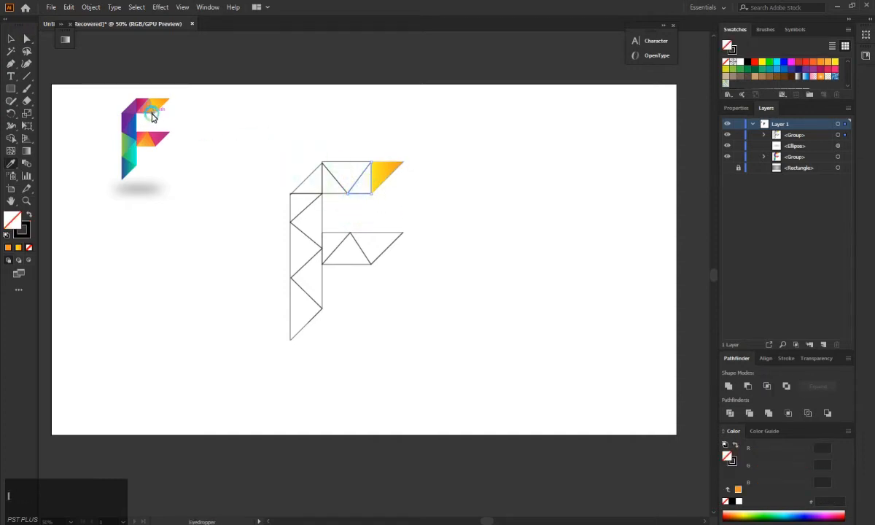
click(146, 111)
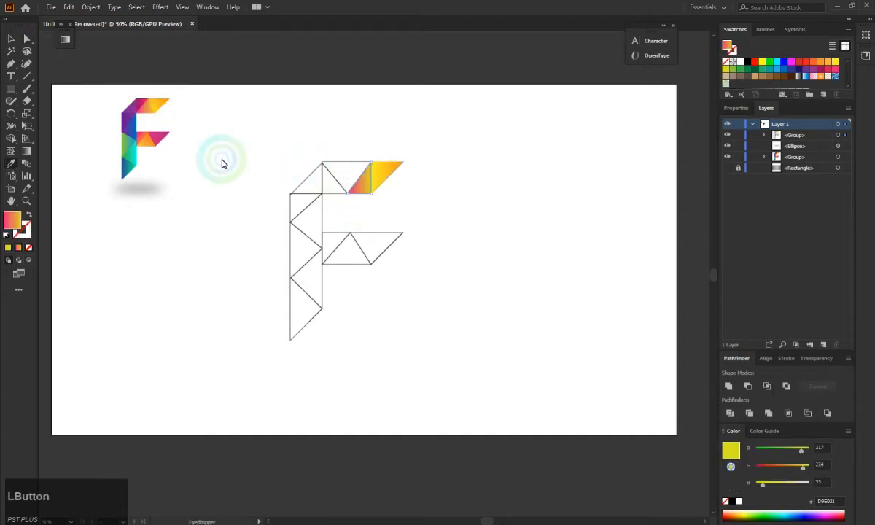
Fill the upper arm's two remaining facets, the inverted triangle and the one beside the corner, with the reference logo's magenta gradient
key(a)
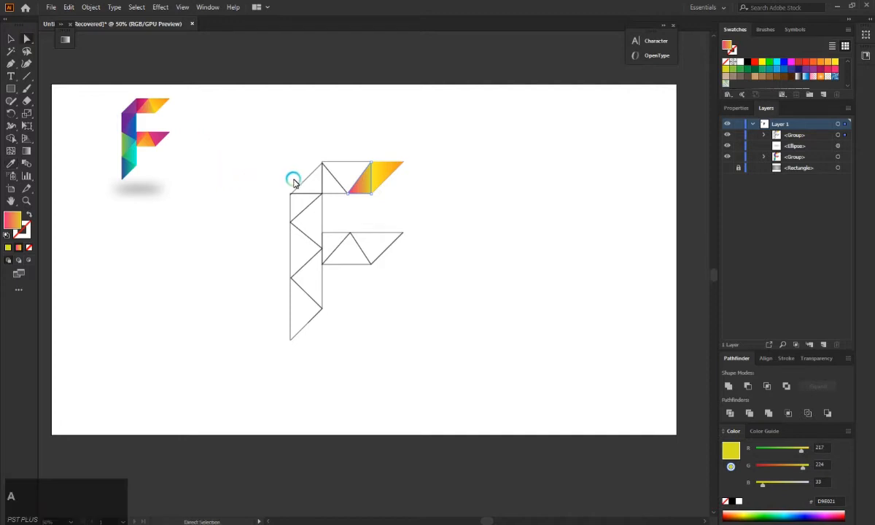
key(i)
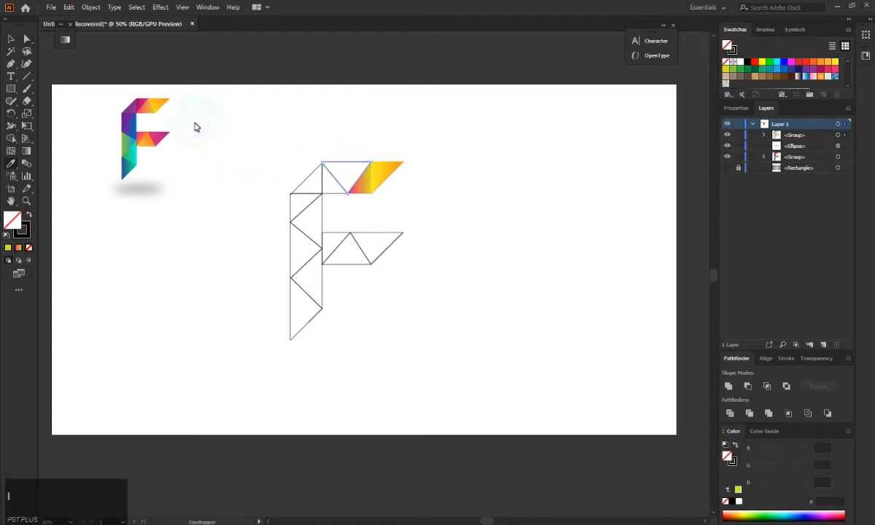
click(140, 107)
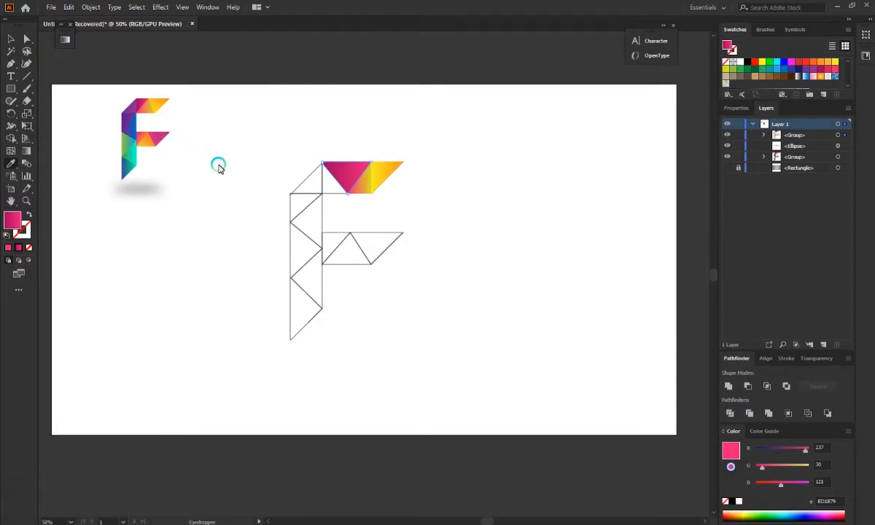
key(a)
click(333, 197)
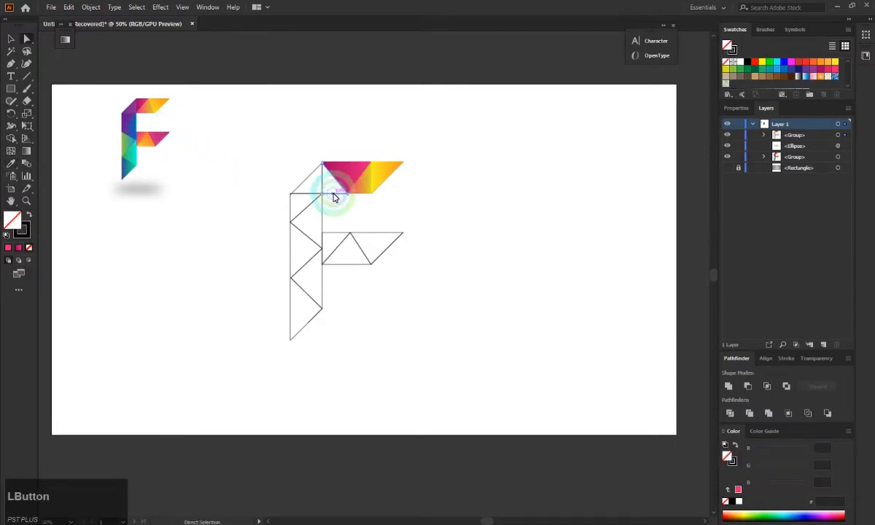
click(340, 180)
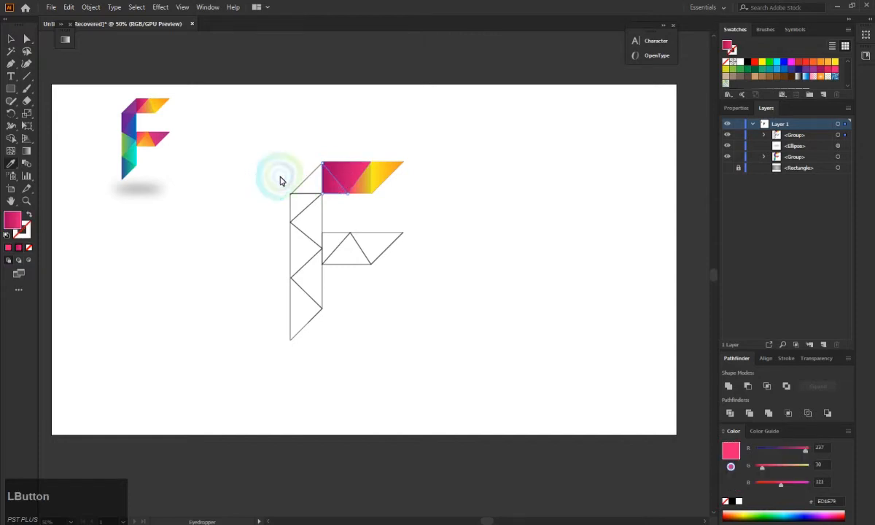
Reverse the gradient of the upper arm's facet beside the corner so it runs from bright pink to dark magenta
click(64, 44)
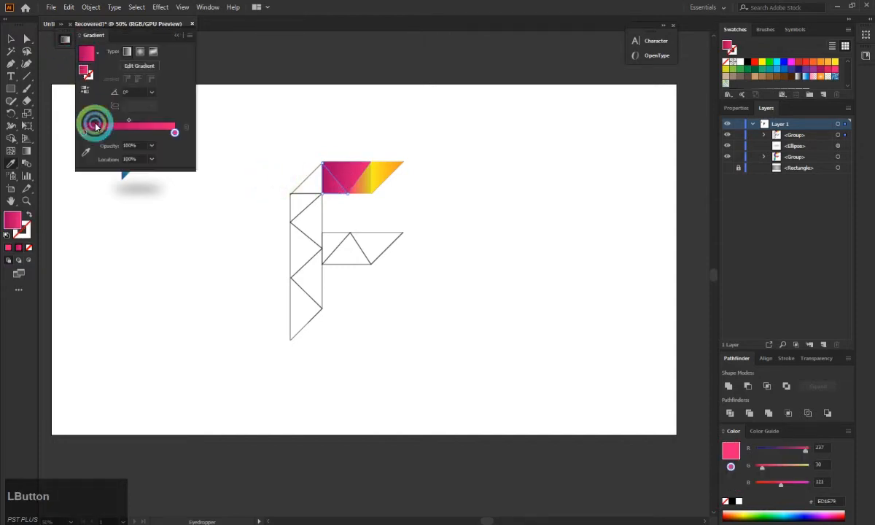
drag(87, 134, 183, 132)
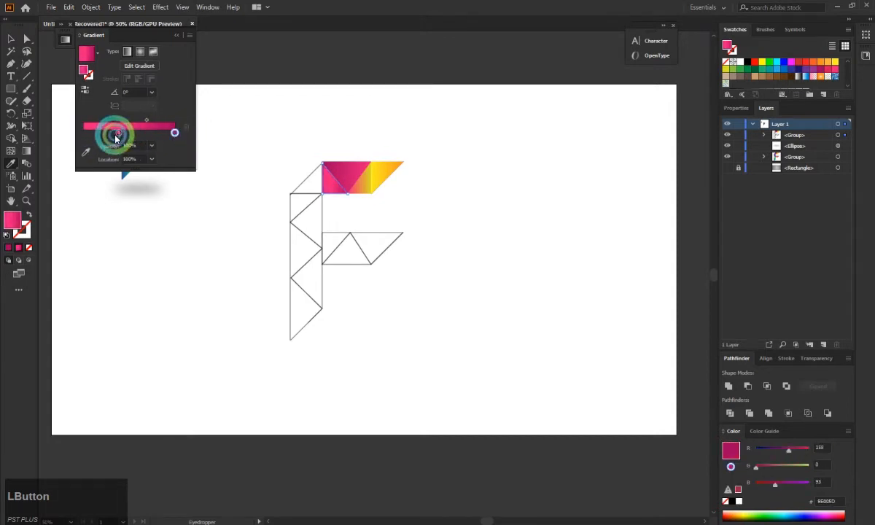
click(117, 135)
drag(117, 133, 69, 133)
click(13, 39)
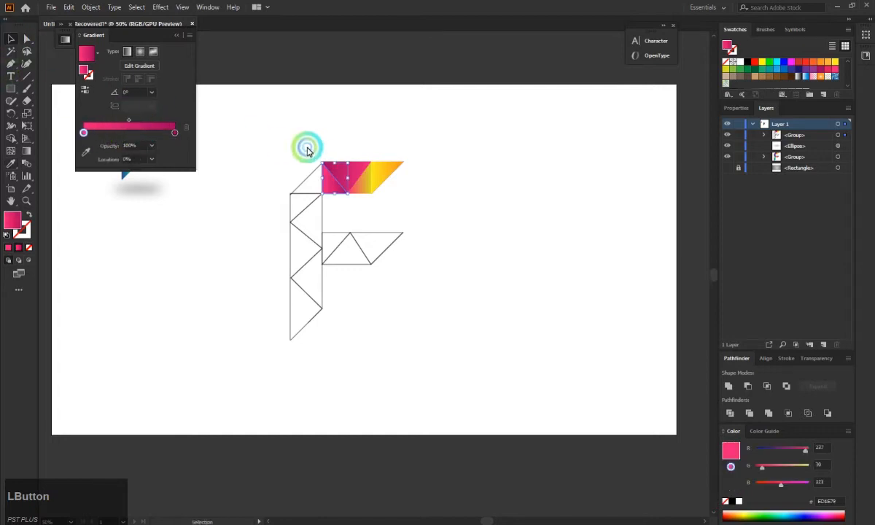
click(274, 180)
click(250, 169)
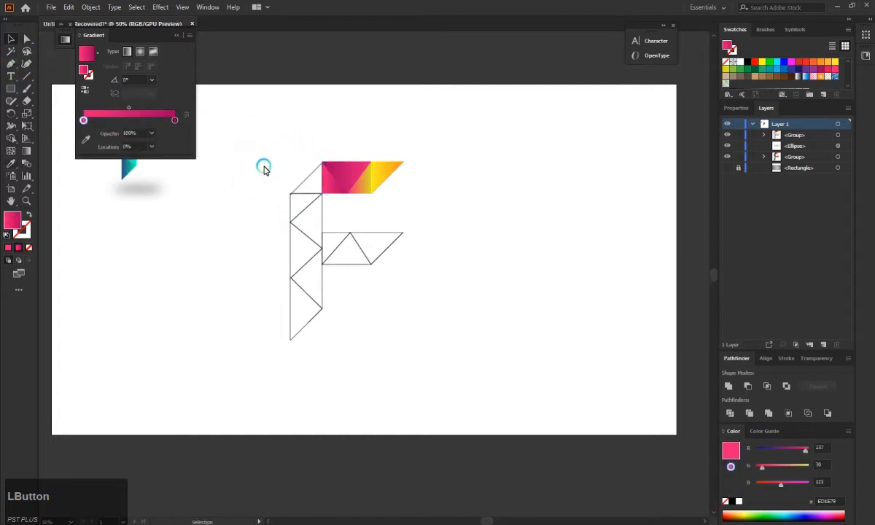
Fill the F's diagonal corner facet with the purple gradient sampled from the matching facet of the reference logo
key(i)
click(181, 78)
click(177, 35)
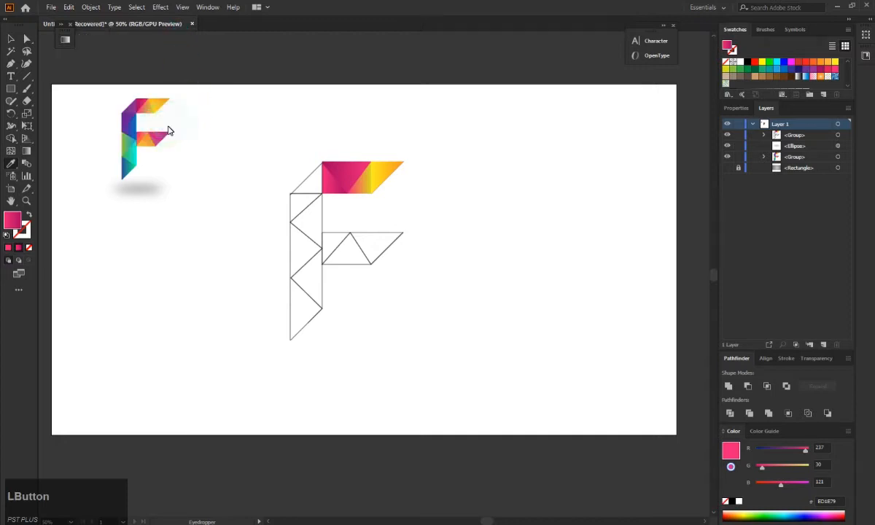
key(a)
key(i)
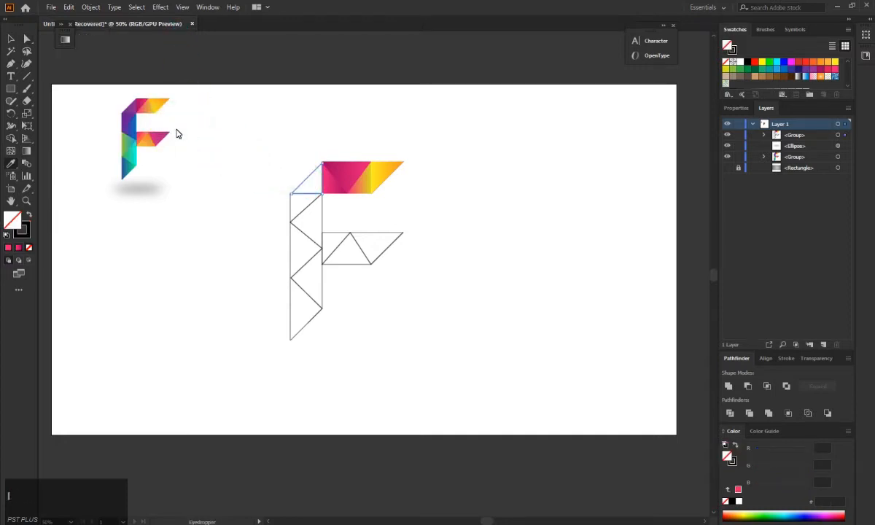
click(128, 111)
Fill the stem's topmost facet on the outer edge with the darker purple gradient sampled from the reference logo
key(a)
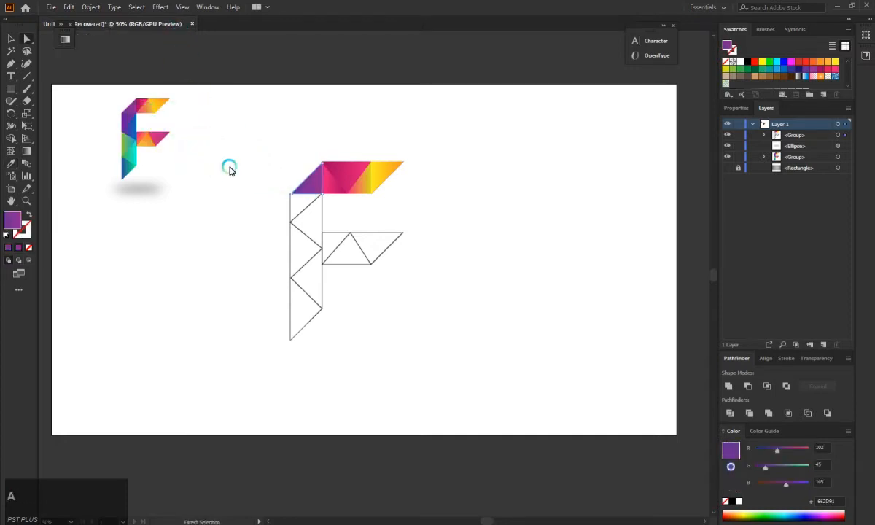
click(290, 207)
key(i)
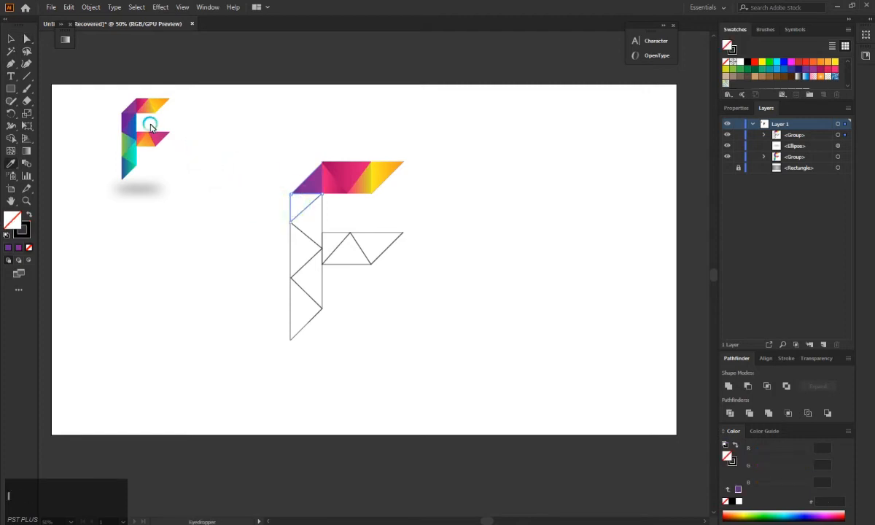
click(128, 124)
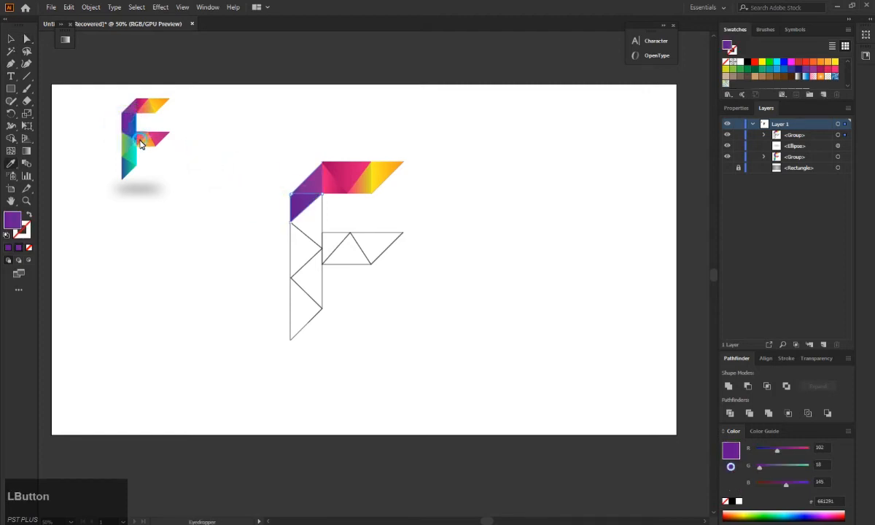
Fill the stem's topmost inner-edge facet with the purple-to-blue gradient sampled from the matching facet of the reference logo
key(a)
click(320, 217)
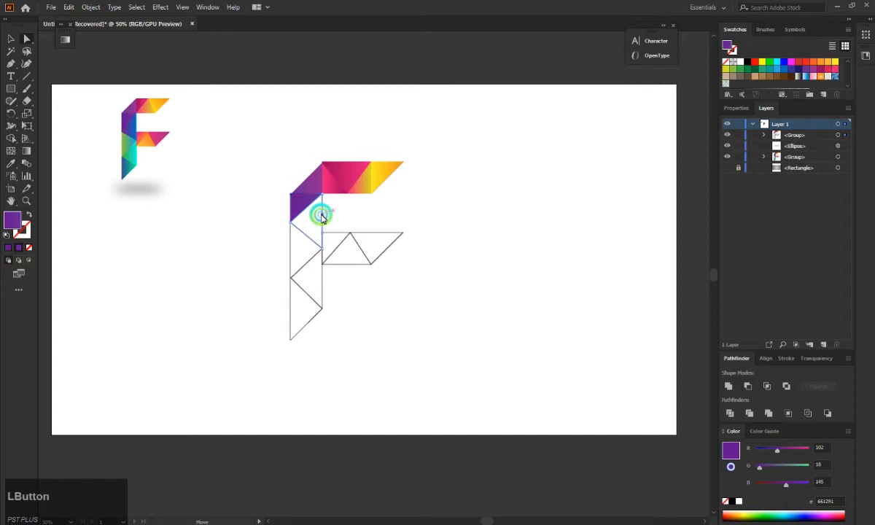
key(i)
click(130, 125)
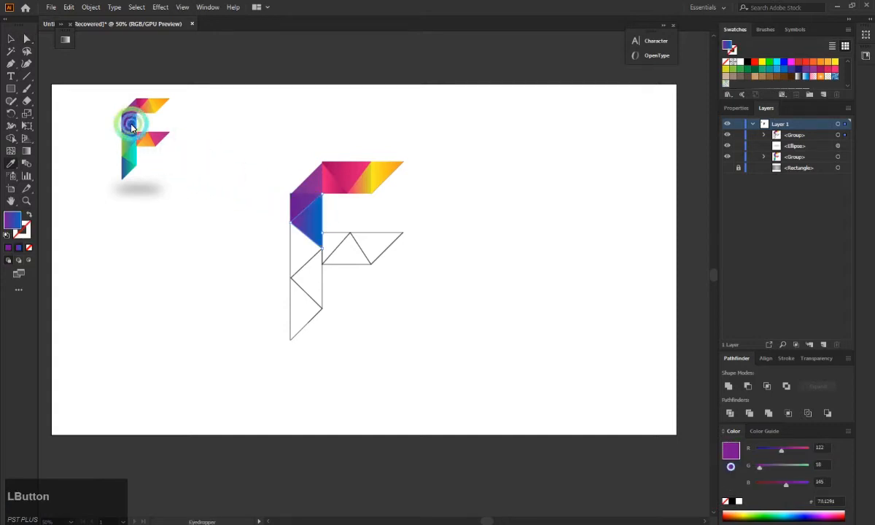
Move the corner point where the stem's lower unfilled triangles meet onto the stem's outer edge
key(a)
click(289, 253)
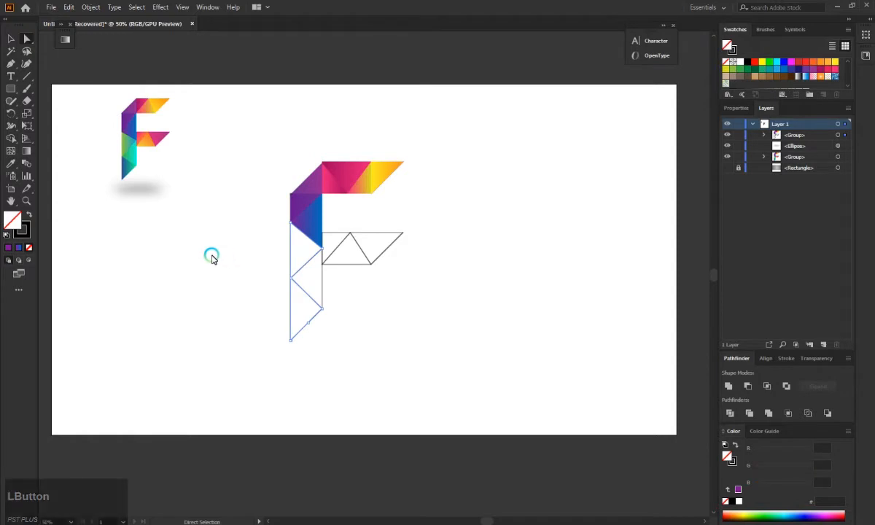
scroll(226, 255, up, 3)
scroll(431, 377, up, 4)
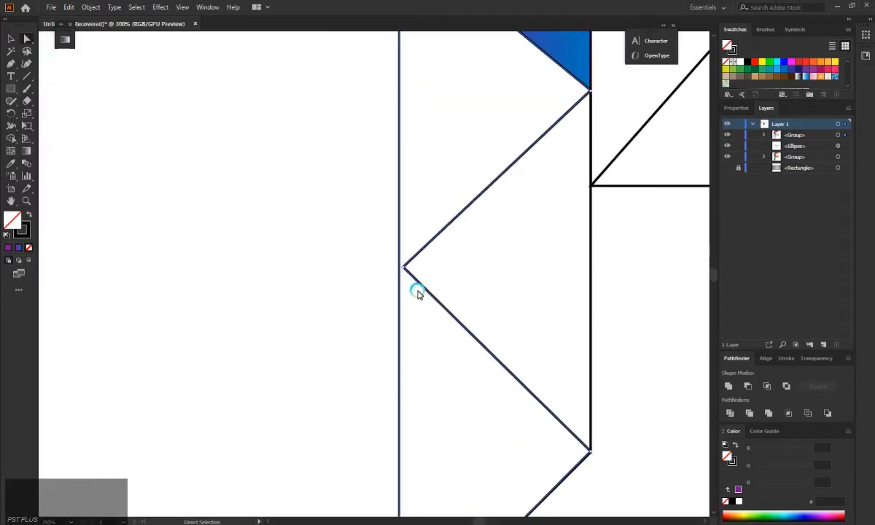
drag(394, 265, 390, 267)
scroll(328, 259, down, 5)
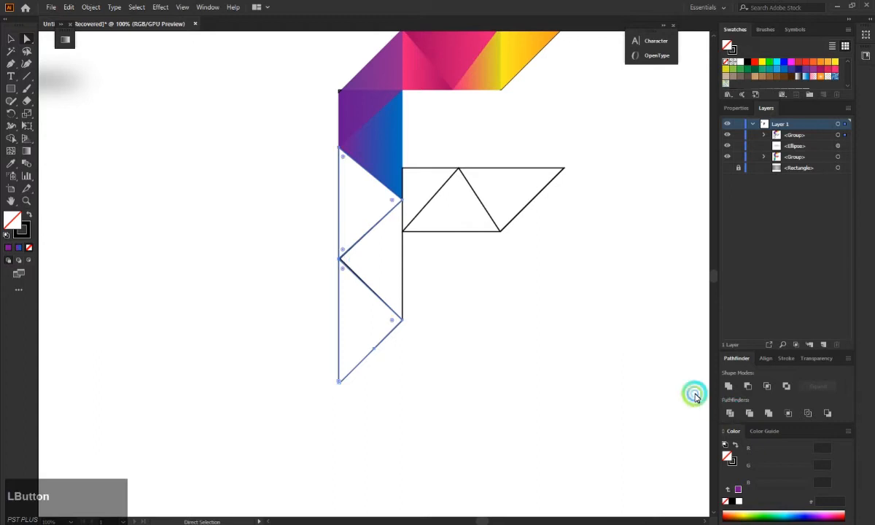
click(455, 295)
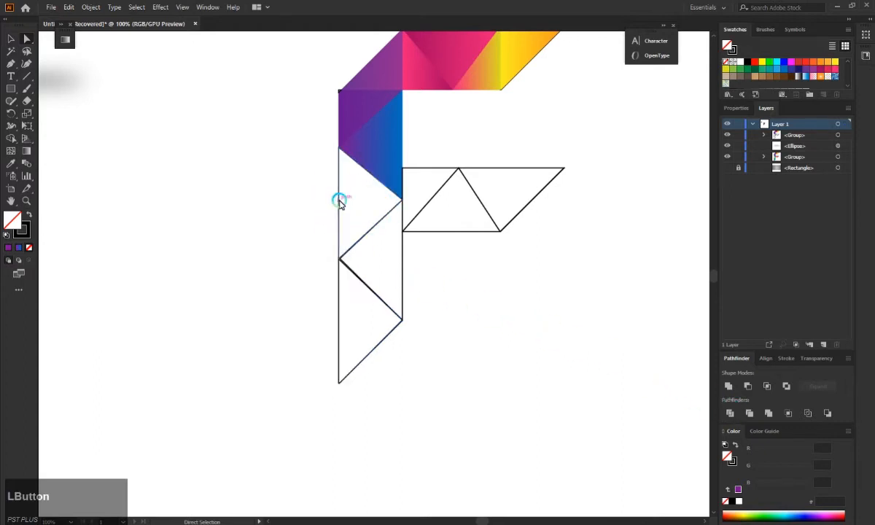
Fill the stem's middle outer-edge facet with the green-to-blue gradient sampled from the reference logo
scroll(339, 203, down, 2)
scroll(339, 202, down, 1)
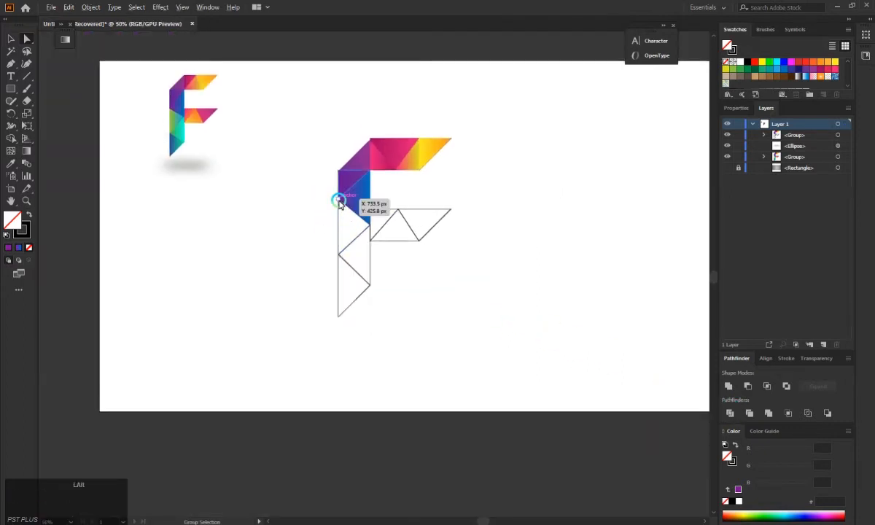
scroll(339, 202, up, 1)
click(339, 235)
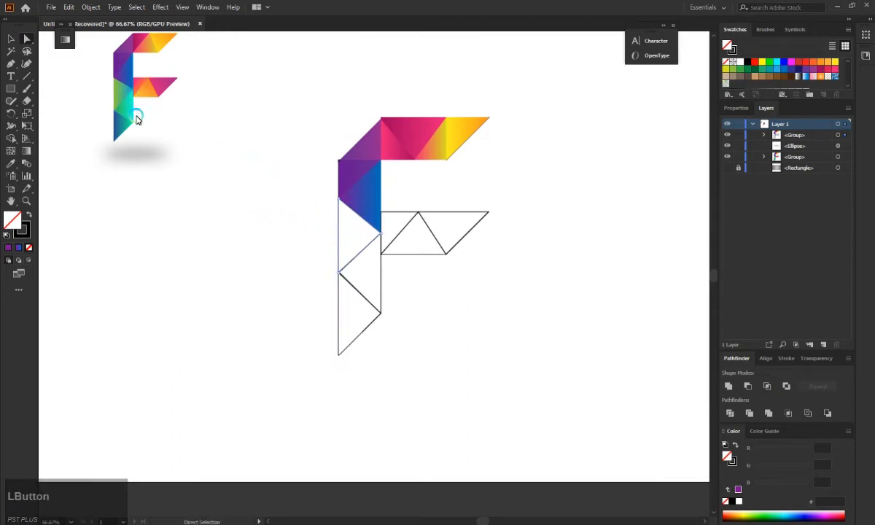
key(i)
click(115, 99)
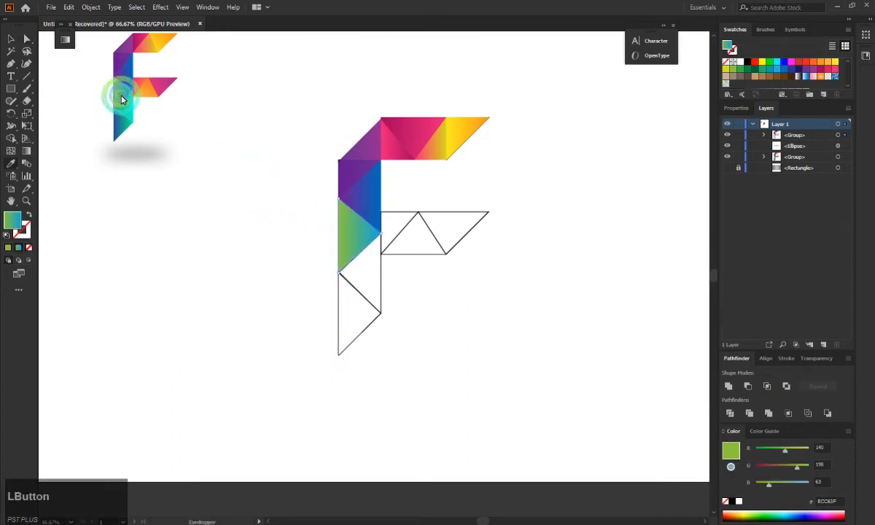
Fill the stem's lower inner facet with the reference logo's green-to-turquoise gradient and its bottom facet with the blue-to-green one
key(a)
click(380, 282)
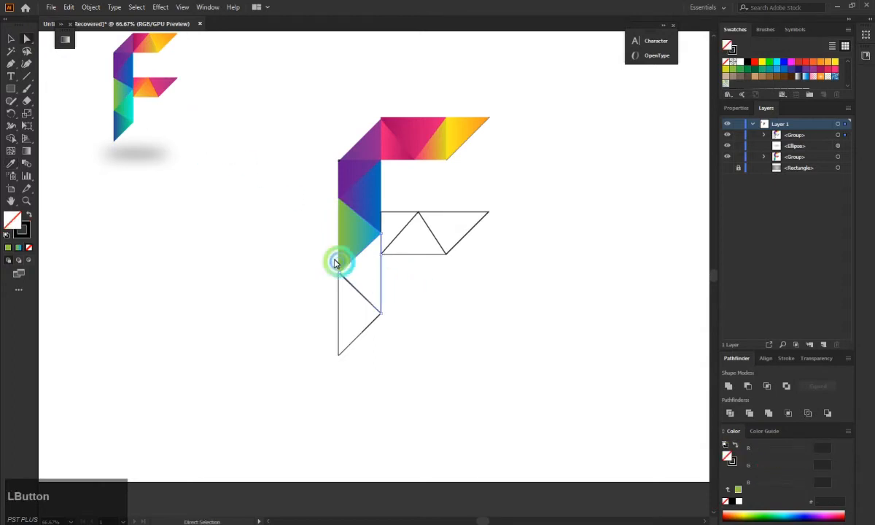
key(i)
click(133, 113)
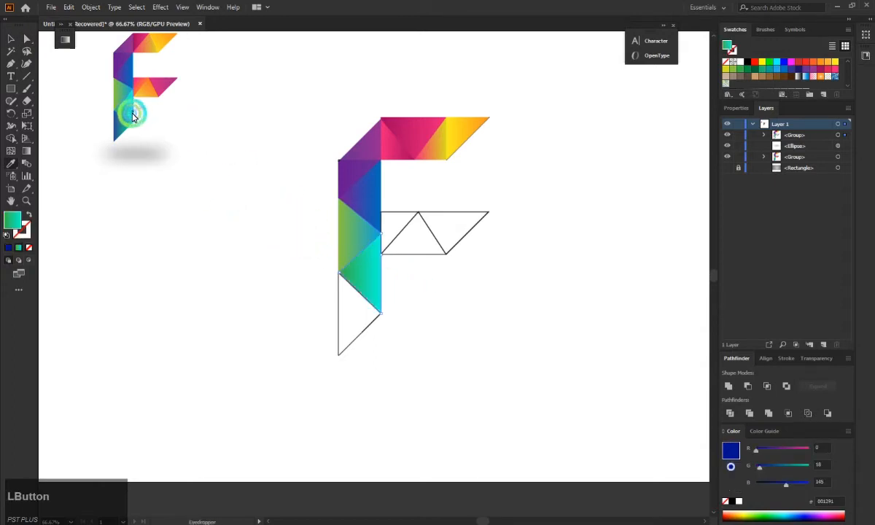
key(a)
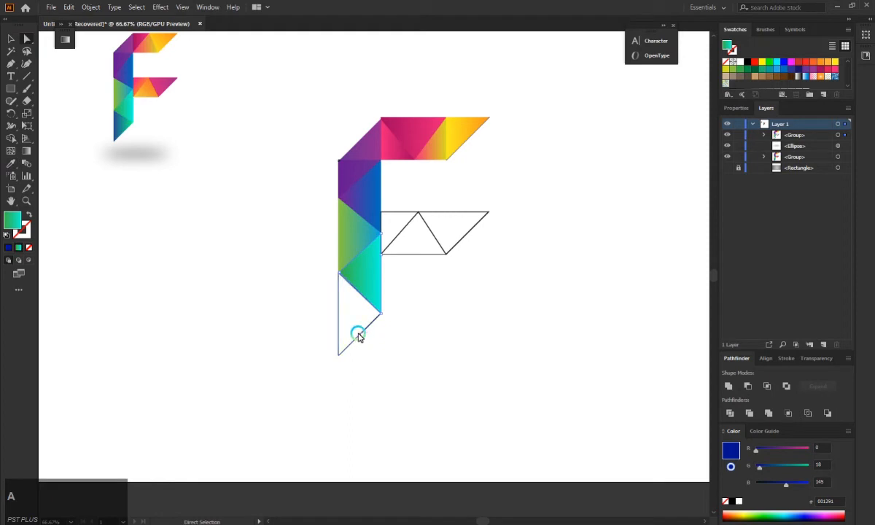
click(358, 335)
key(i)
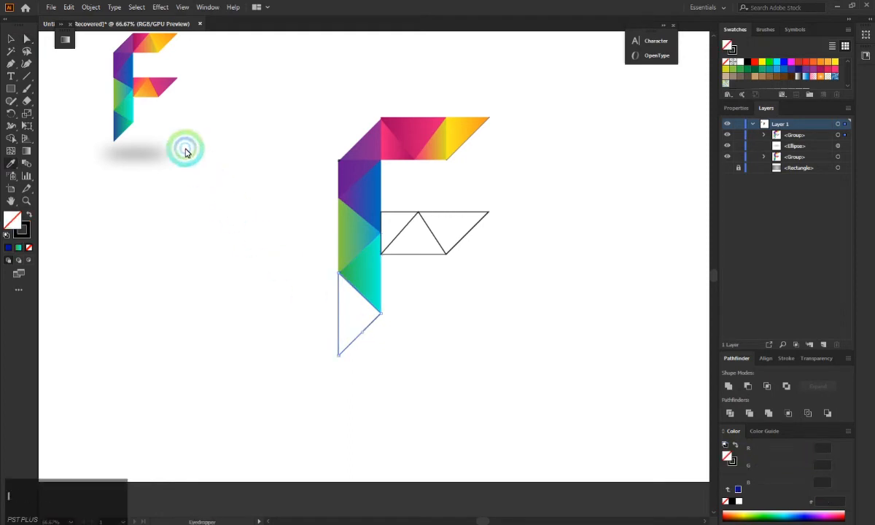
click(131, 131)
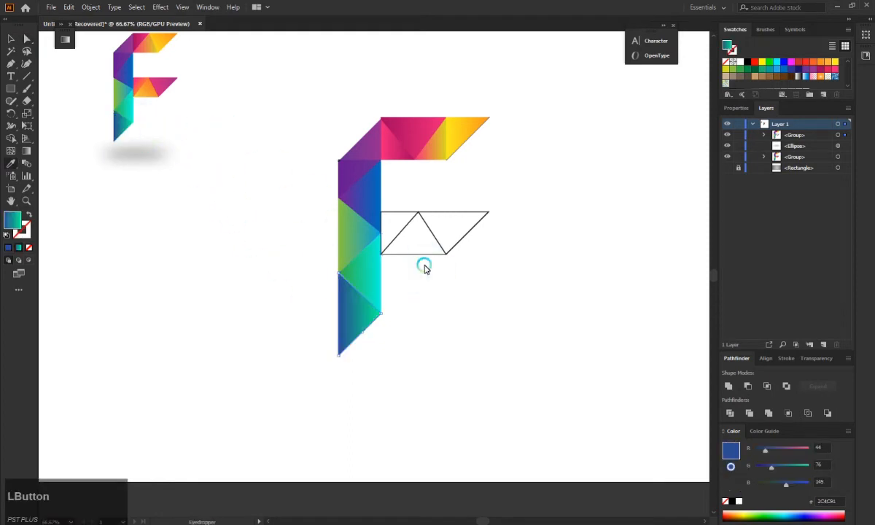
Fill the lower arm's facet beside the stem with the reference's pink-to-orange gradient and its middle triangle with the yellow-to-orange one
key(a)
click(392, 215)
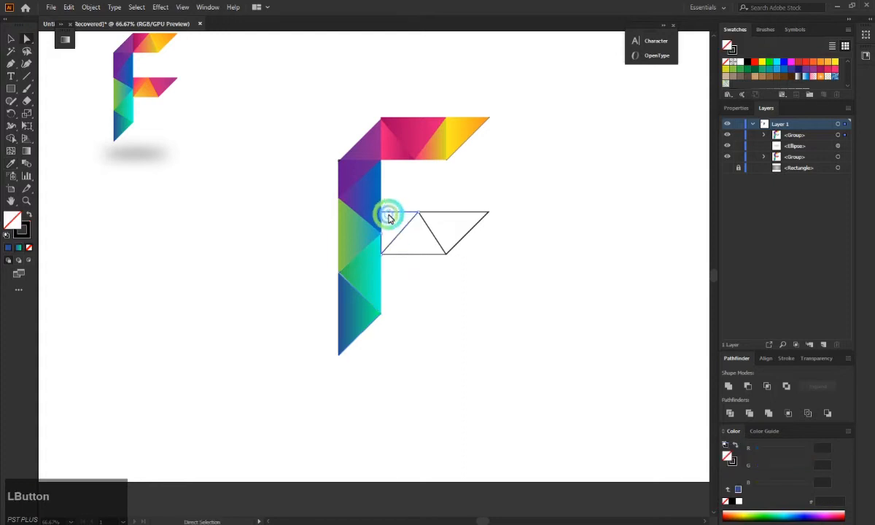
key(i)
click(141, 88)
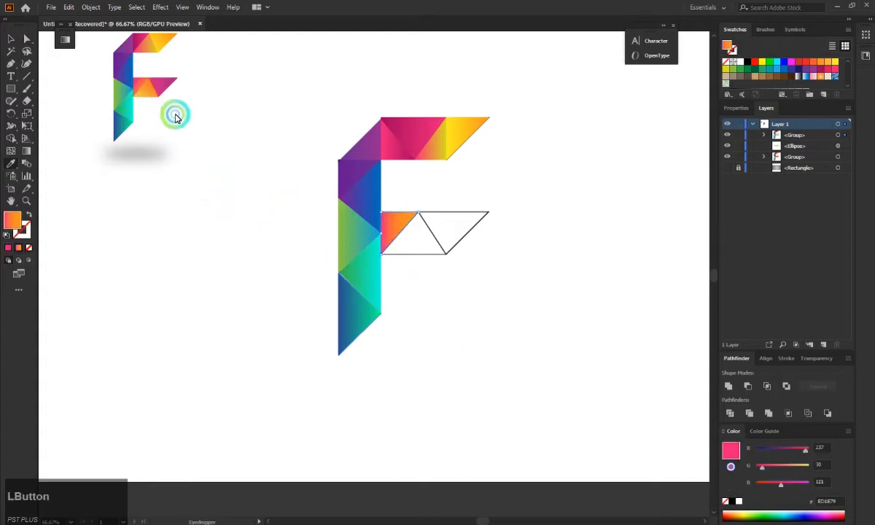
key(a)
click(370, 233)
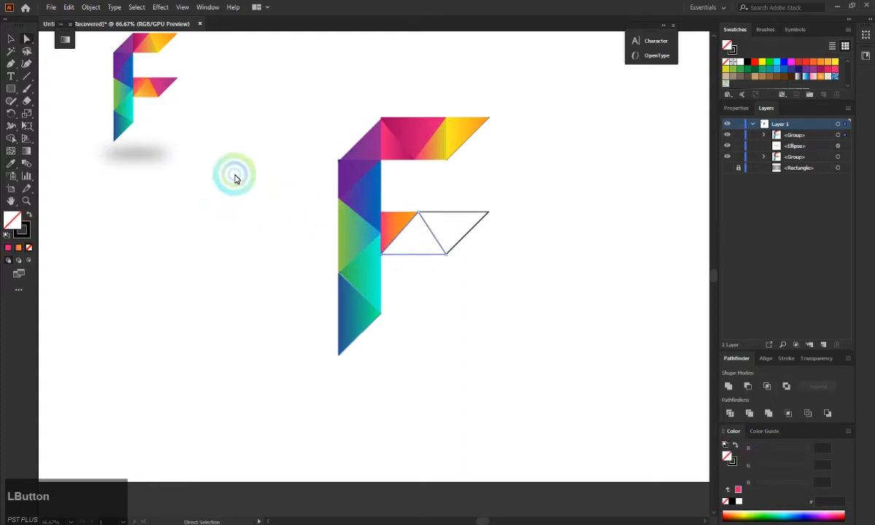
key(i)
click(154, 90)
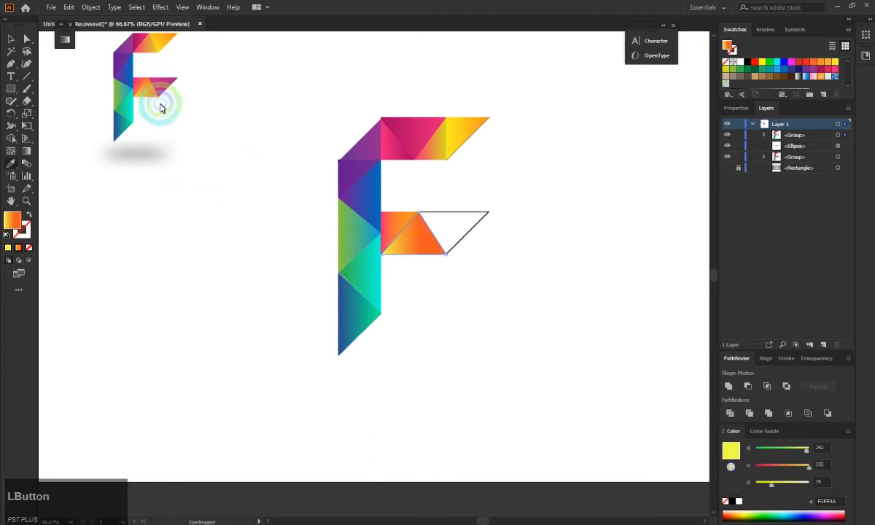
Fill the lower arm's tip facet with the pink-to-purple gradient sampled from the matching facet of the reference logo
key(a)
click(121, 78)
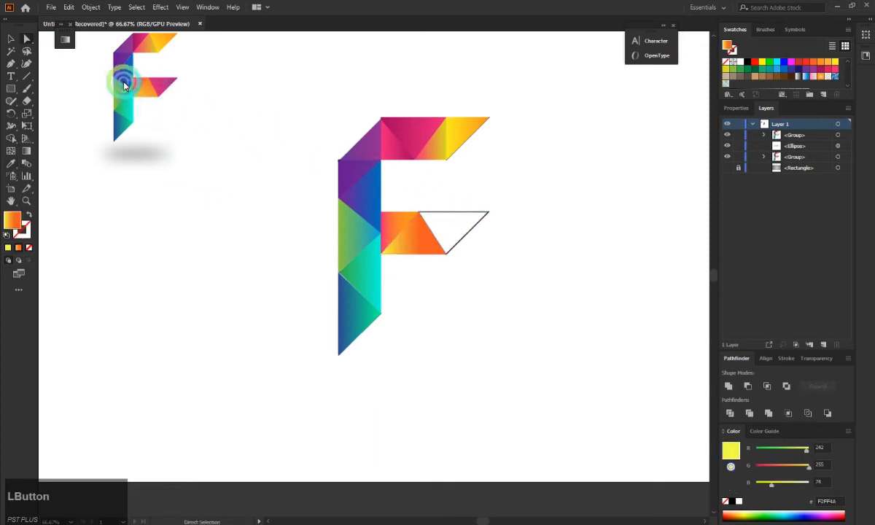
key(i)
click(167, 86)
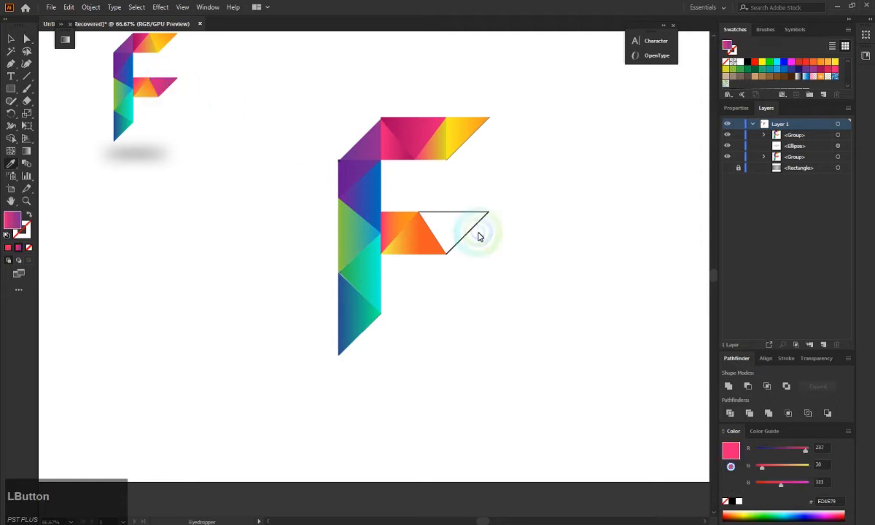
key(a)
click(380, 194)
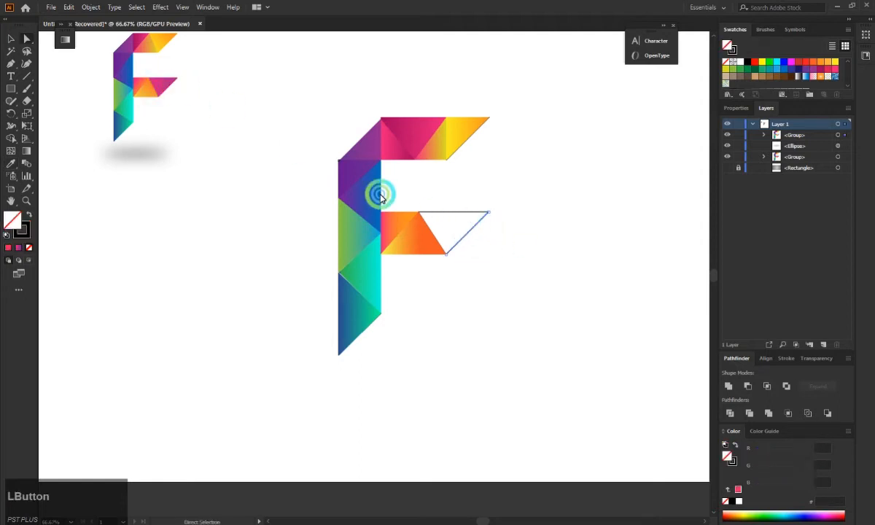
click(447, 213)
key(i)
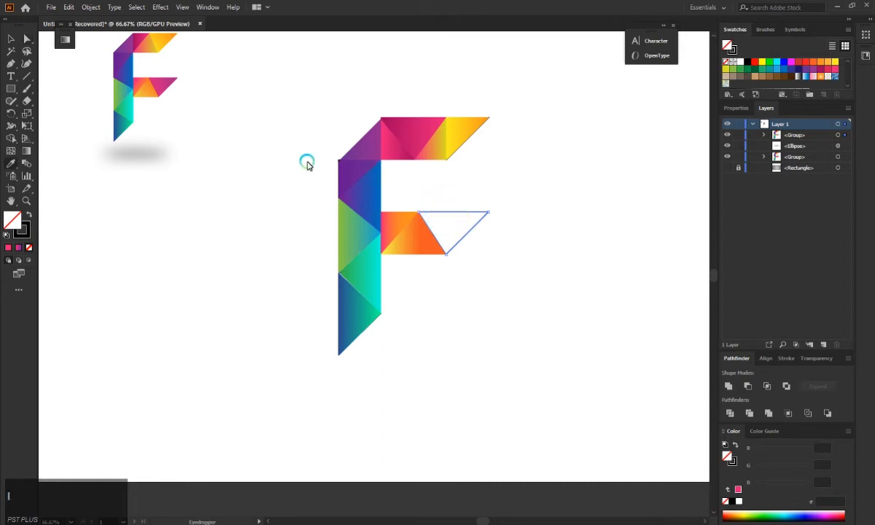
click(161, 86)
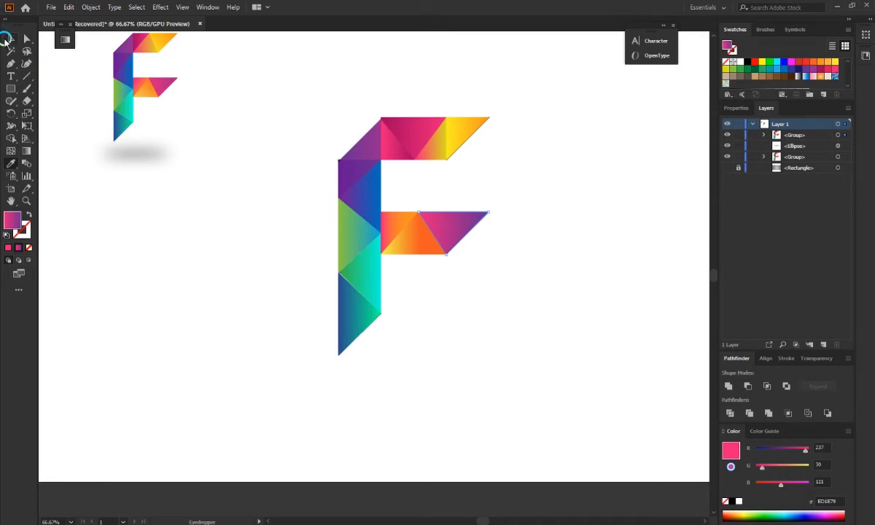
Move the turquoise facet's outer corner point toward the stem's outer edge to close the white gap above the bottom facet
click(10, 39)
click(228, 209)
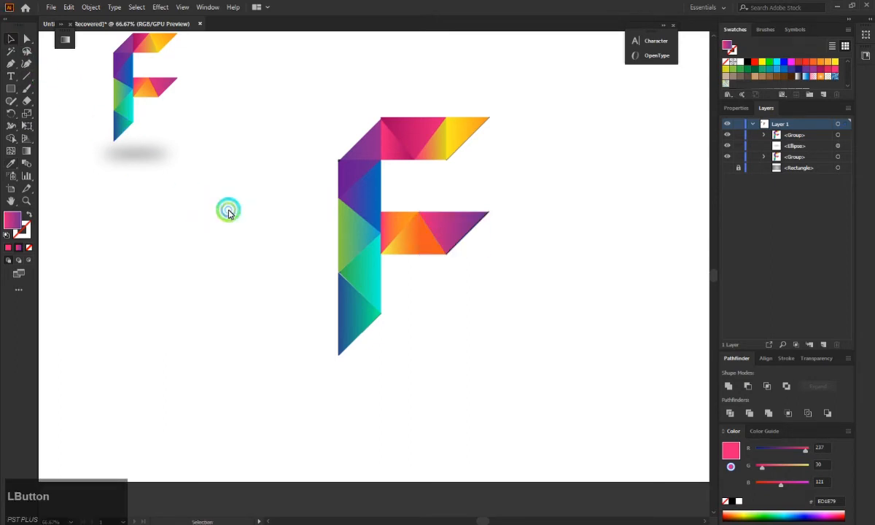
click(350, 279)
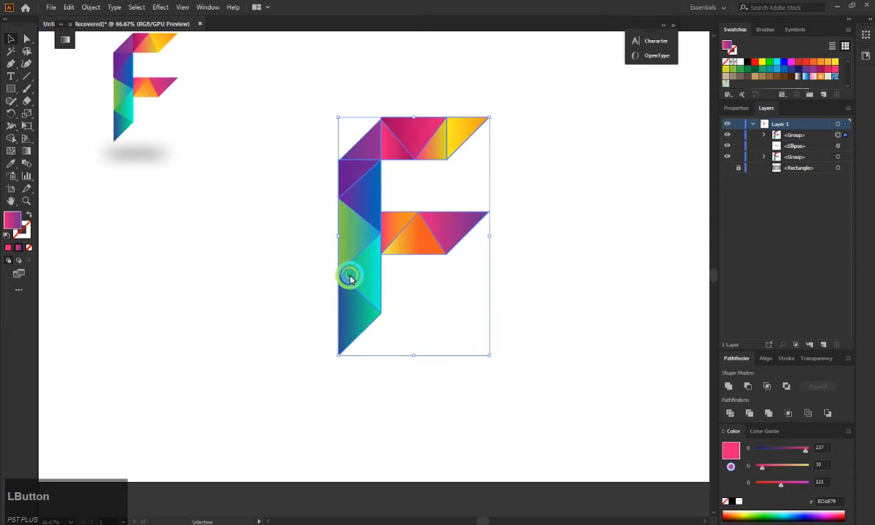
click(285, 256)
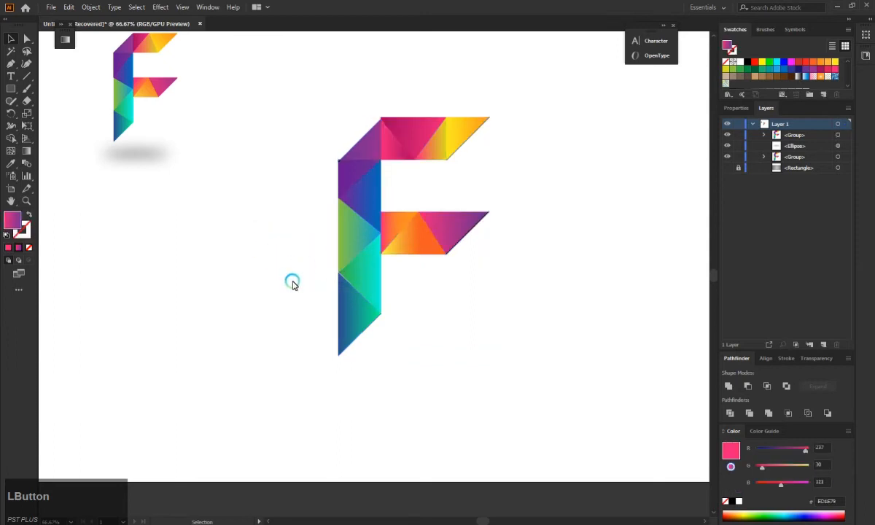
scroll(346, 276, up, 1)
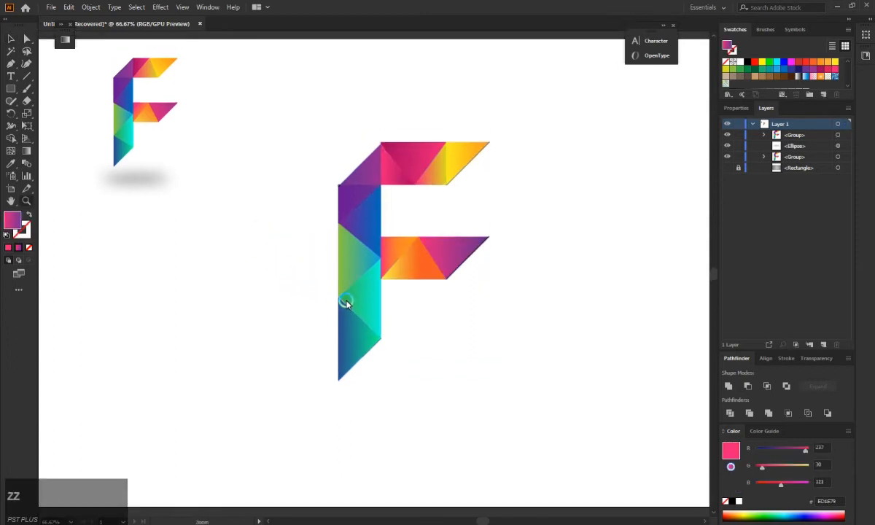
scroll(345, 301, up, 1)
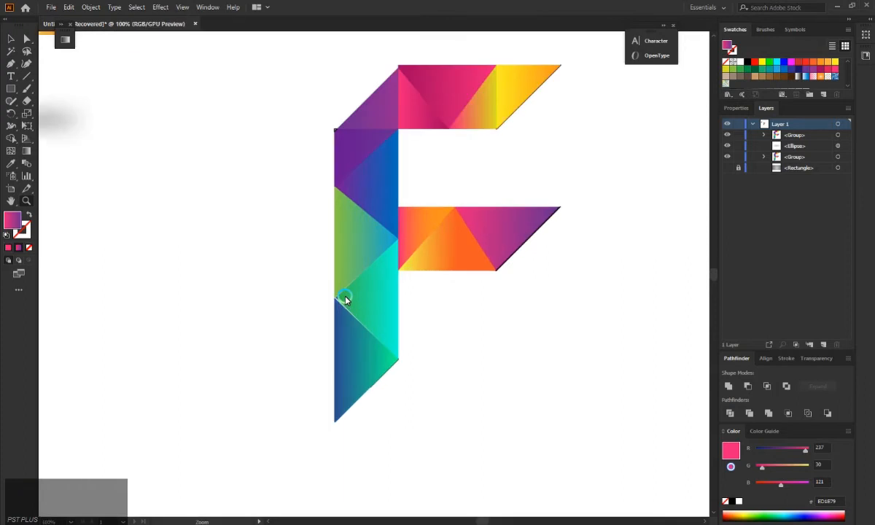
key(a)
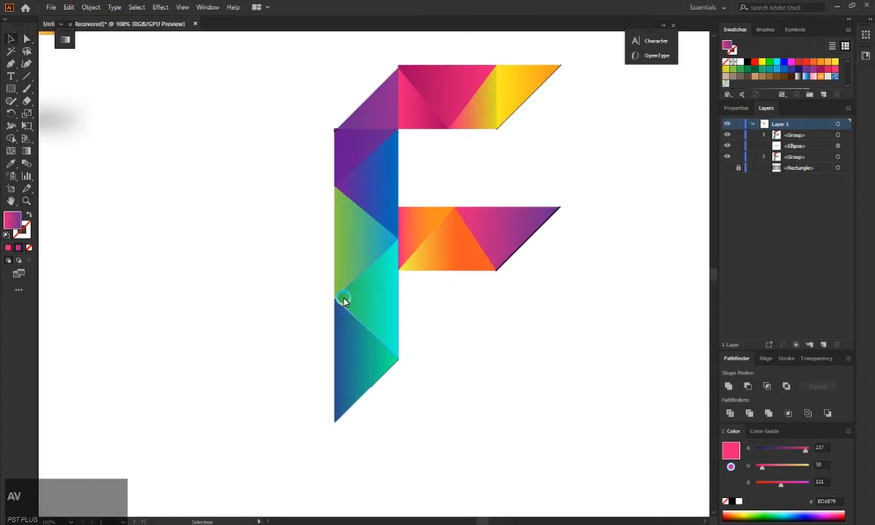
scroll(344, 301, up, 5)
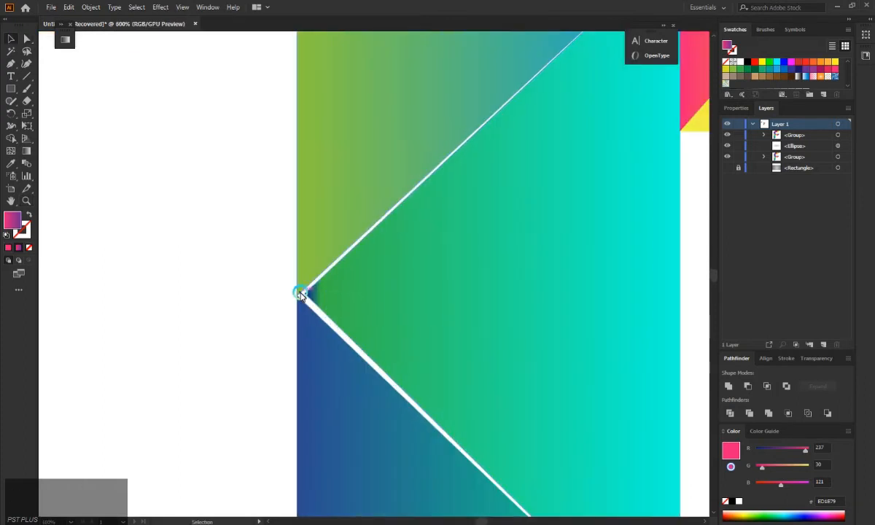
click(305, 294)
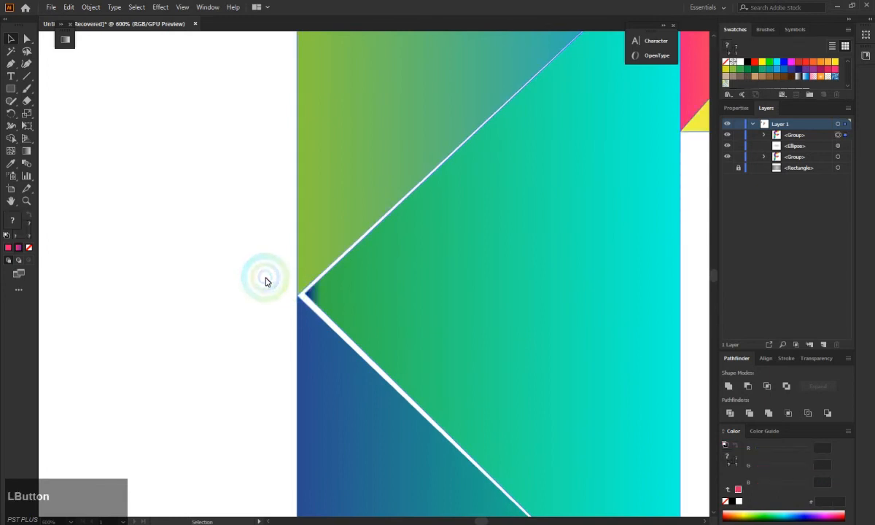
click(27, 39)
drag(303, 294, 298, 294)
Extend the turquoise facet's corner point slightly past the stem's outer edge to close the gap beside the green facet
scroll(298, 294, up, 5)
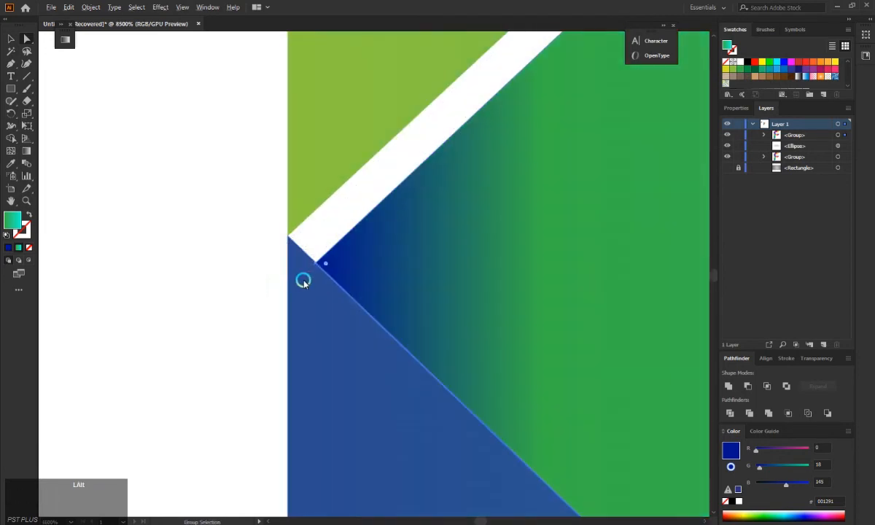
scroll(303, 281, up, 4)
drag(339, 193, 253, 113)
scroll(269, 195, down, 4)
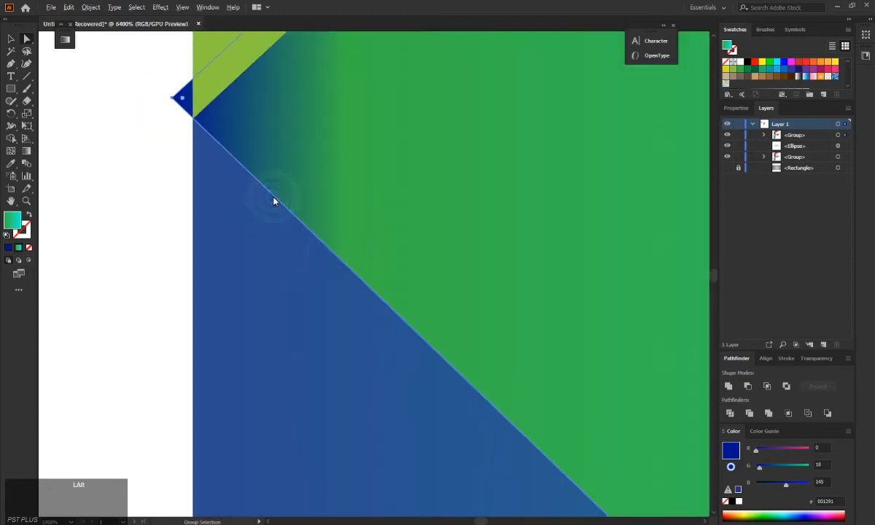
scroll(274, 201, down, 8)
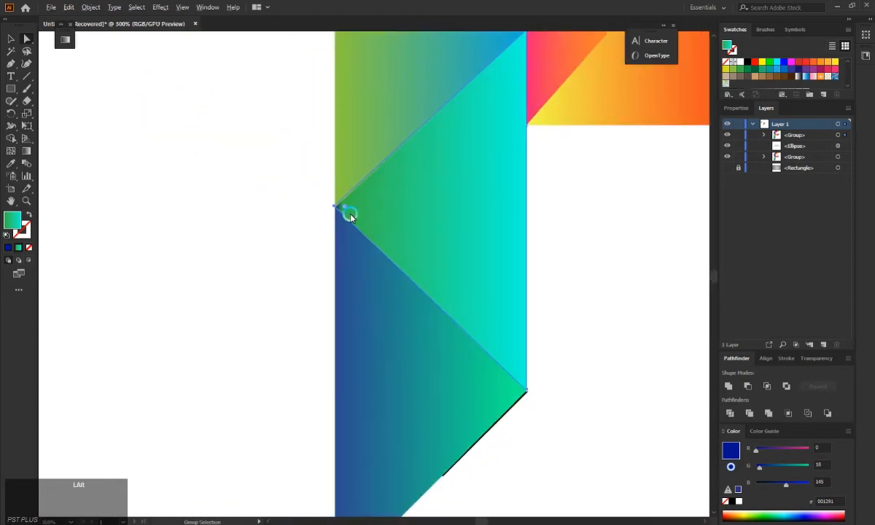
scroll(349, 216, down, 2)
drag(325, 175, 504, 290)
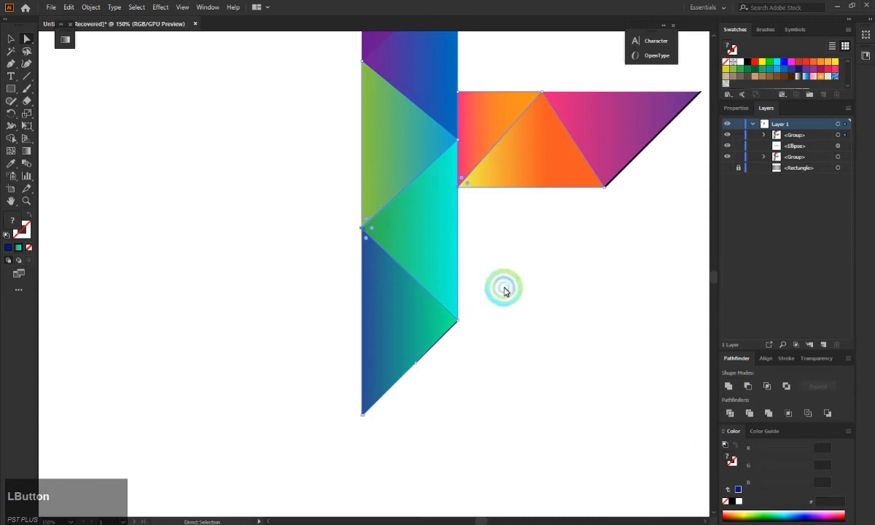
Delete the leftover black line along the slanted edge of the stem's bottom blue-green facet
click(504, 290)
scroll(492, 297, down, 1)
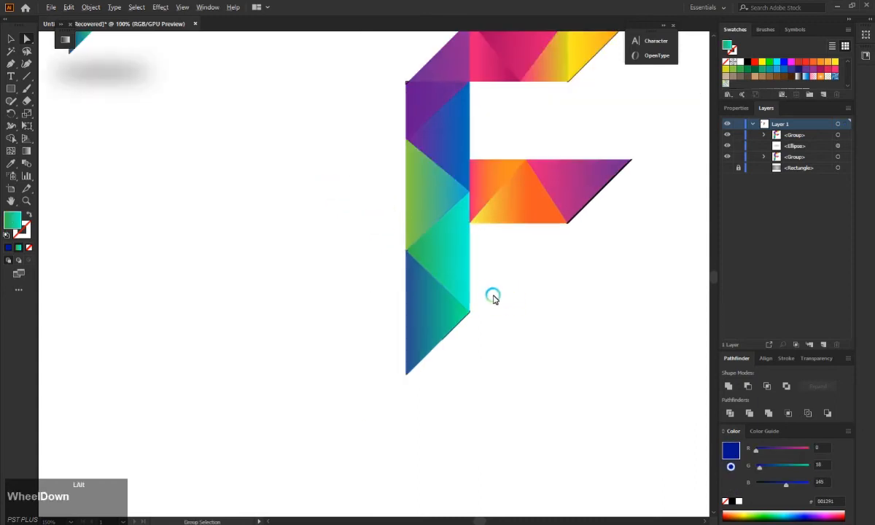
scroll(493, 297, up, 7)
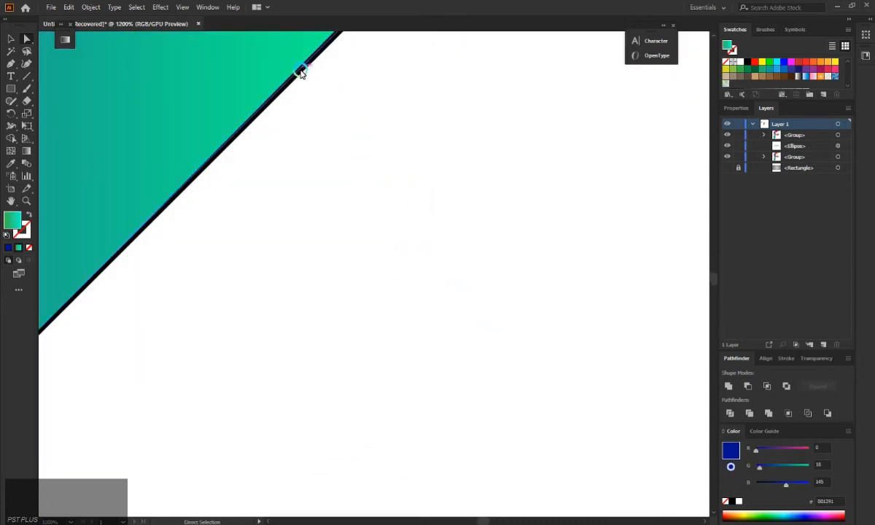
click(300, 71)
scroll(318, 128, down, 3)
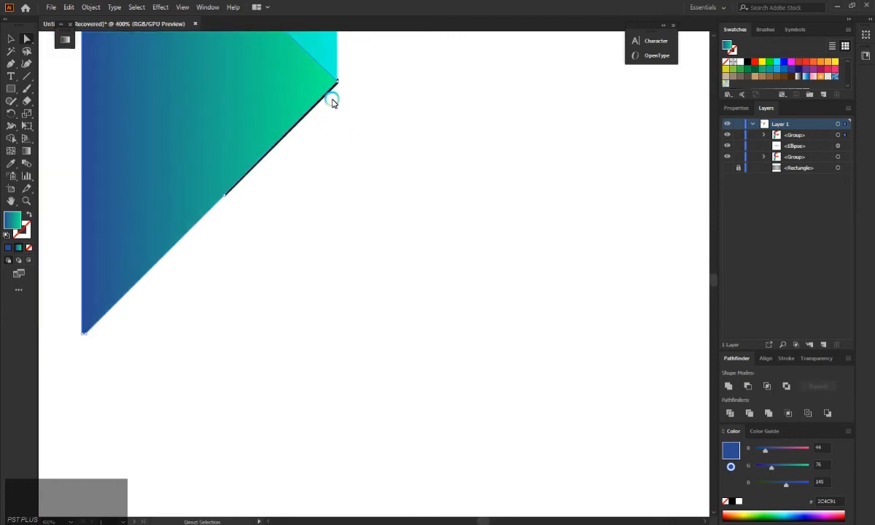
click(299, 151)
scroll(324, 87, up, 2)
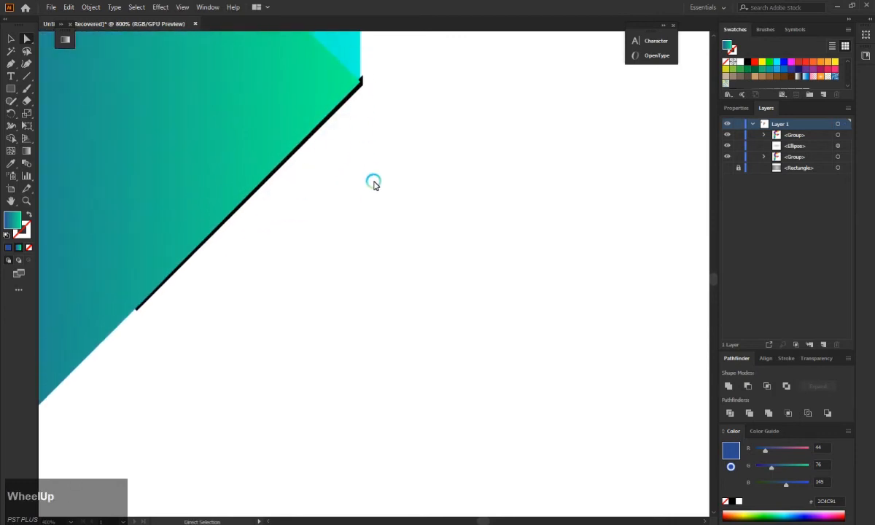
click(356, 93)
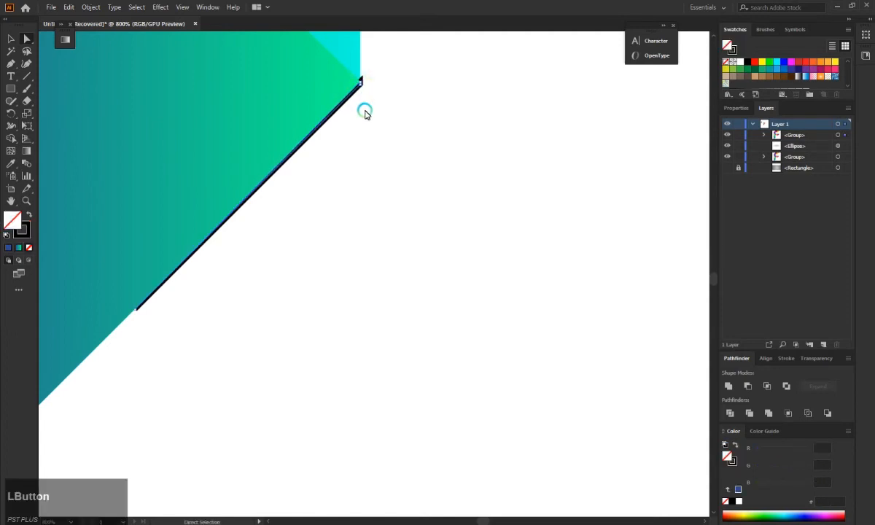
key(BackSpace)
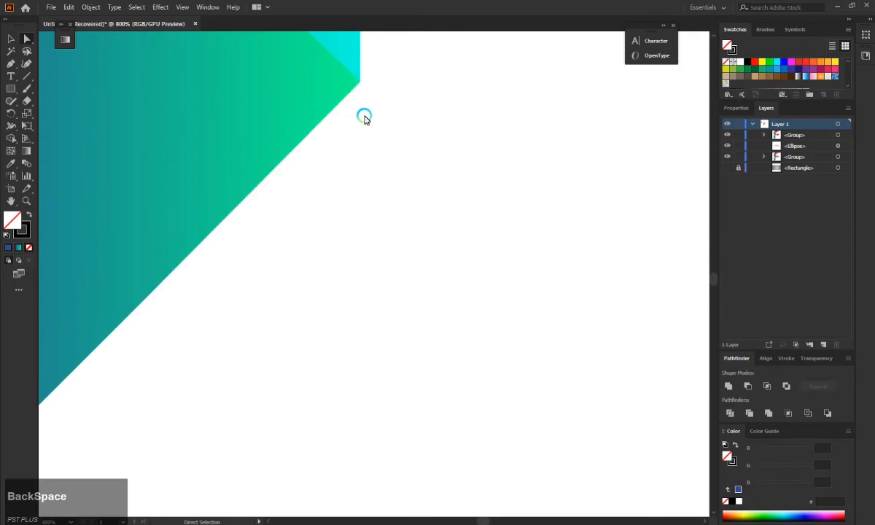
Delete the leftover black line along the slanted end of the lower arm's pink-to-purple tip
scroll(313, 160, down, 3)
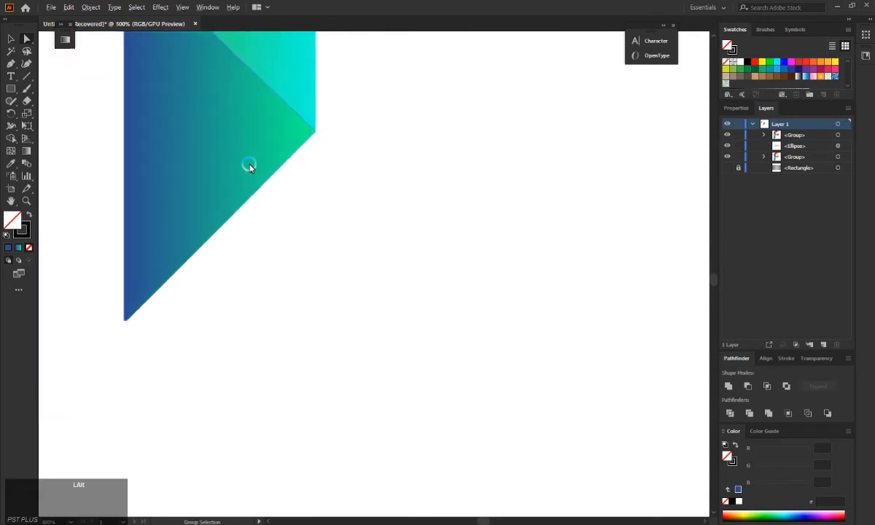
scroll(329, 240, down, 4)
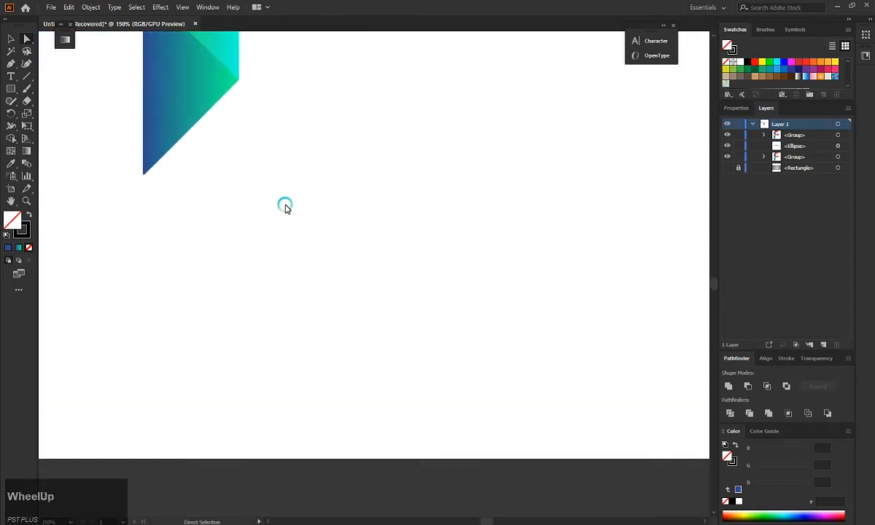
scroll(286, 221, up, 1)
scroll(285, 219, down, 1)
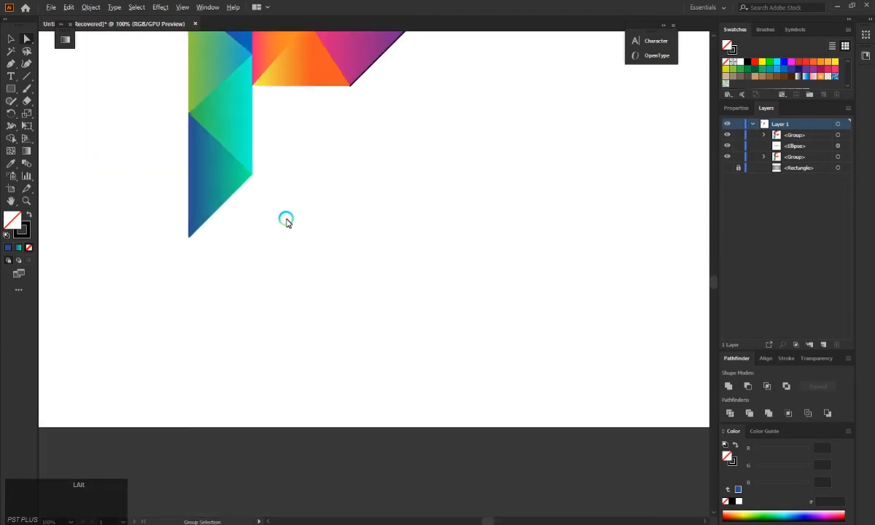
scroll(285, 219, up, 4)
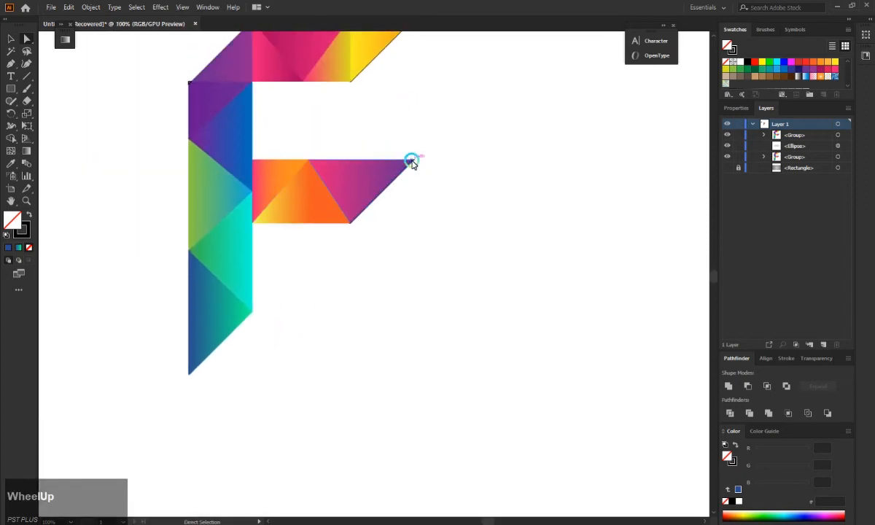
mouse_move(146, 33)
mouse_down()
mouse_move(160, 58)
mouse_move(472, 291)
mouse_up()
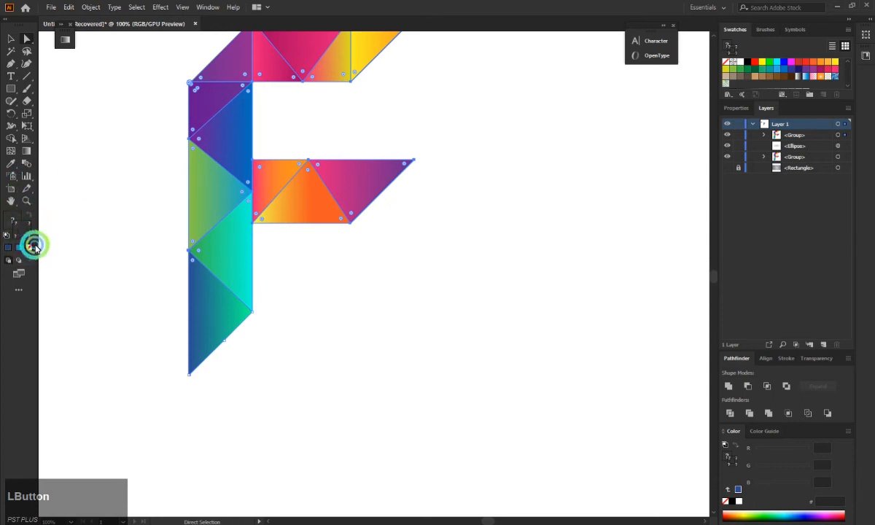
click(426, 200)
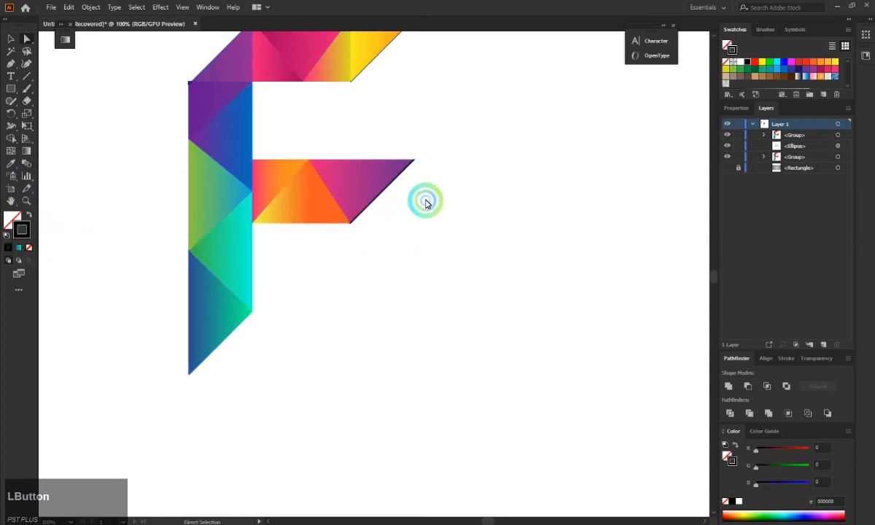
click(391, 182)
key(BackSpace)
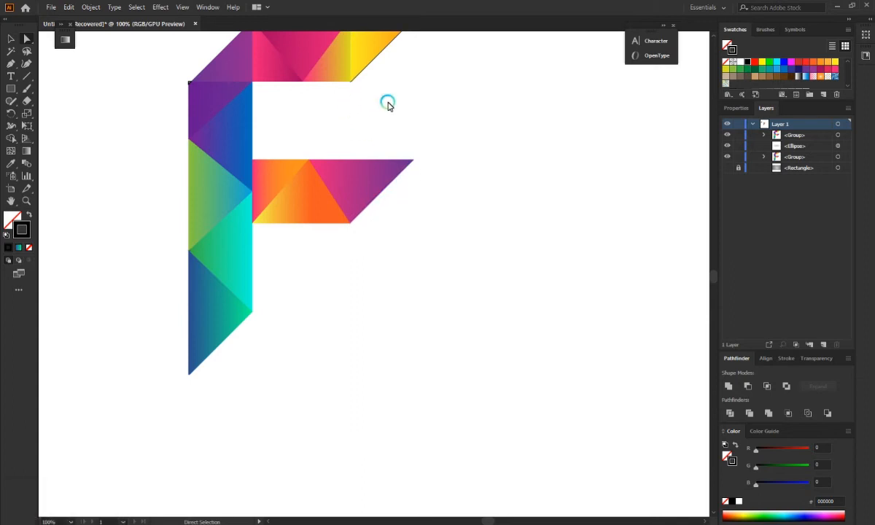
Delete the leftover black sliver along the slanted end of the upper arm's yellow tip
scroll(386, 103, up, 6)
scroll(176, 169, up, 3)
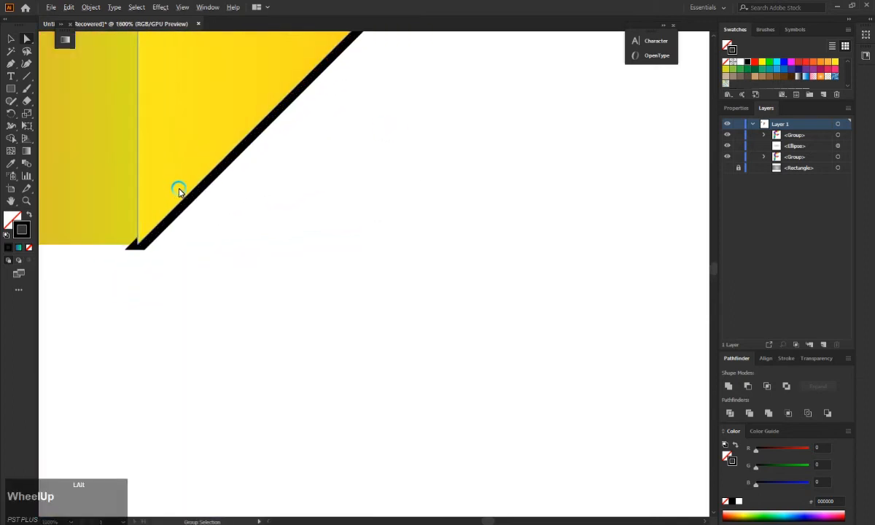
click(201, 209)
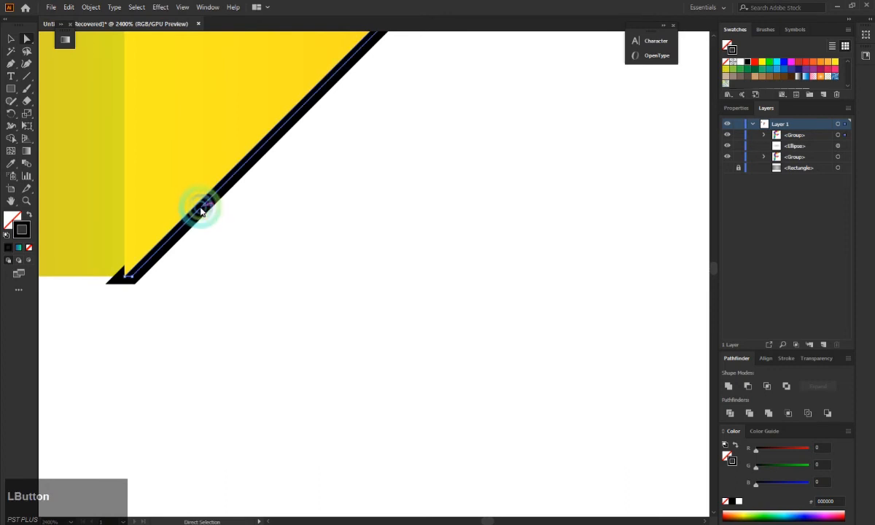
key(BackSpace)
Delete the small black triangle outline at the stem's outer corner below the purple corner facet
scroll(200, 207, down, 10)
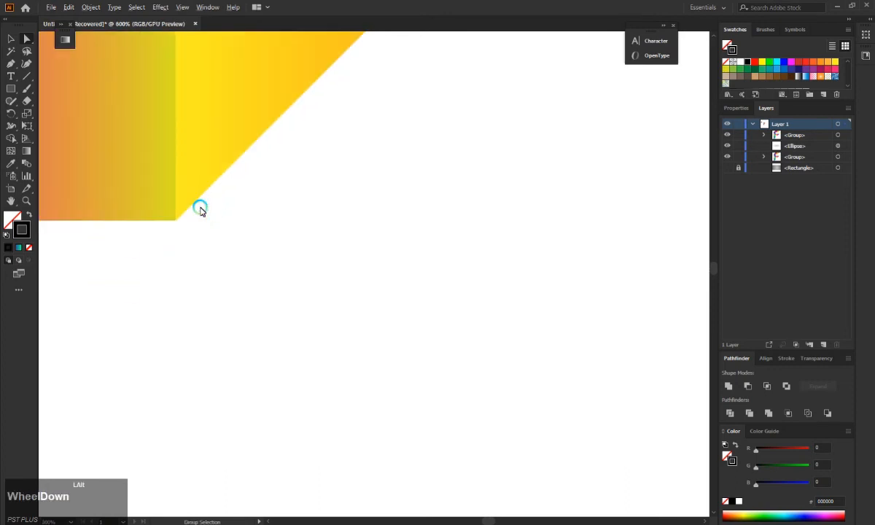
scroll(103, 215, up, 2)
scroll(83, 201, up, 8)
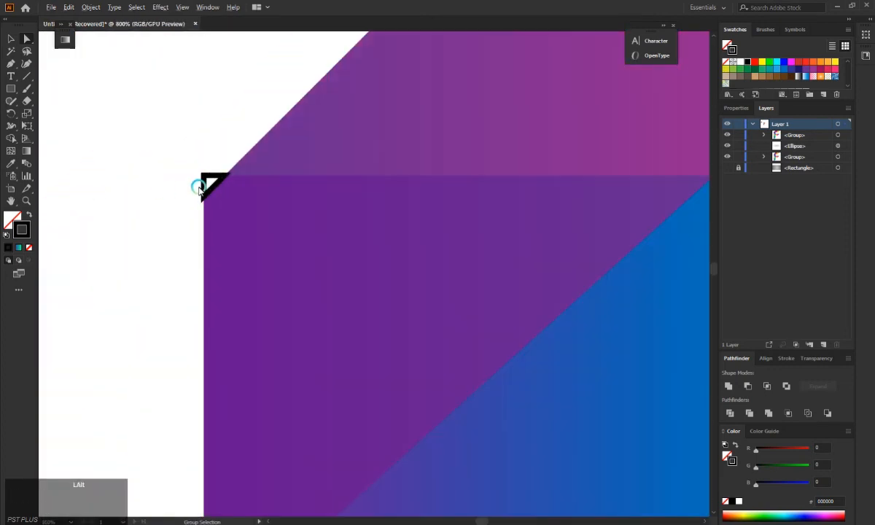
click(239, 124)
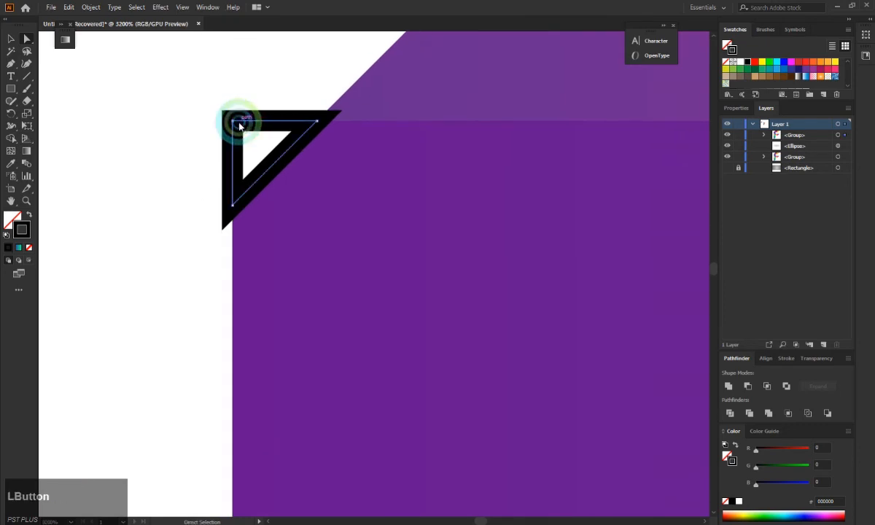
key(BackSpace)
Move the purple corner facet up so its tip meets the top edge of the upper arm
scroll(237, 126, down, 11)
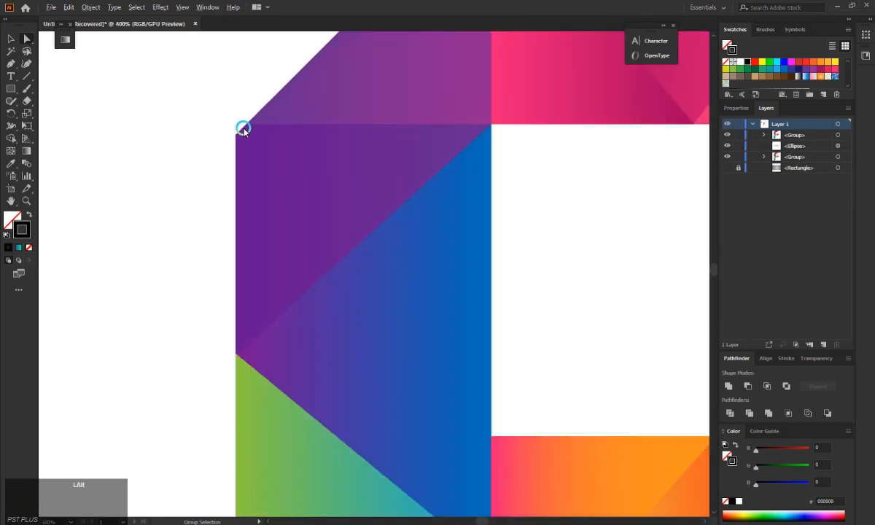
scroll(440, 214, up, 1)
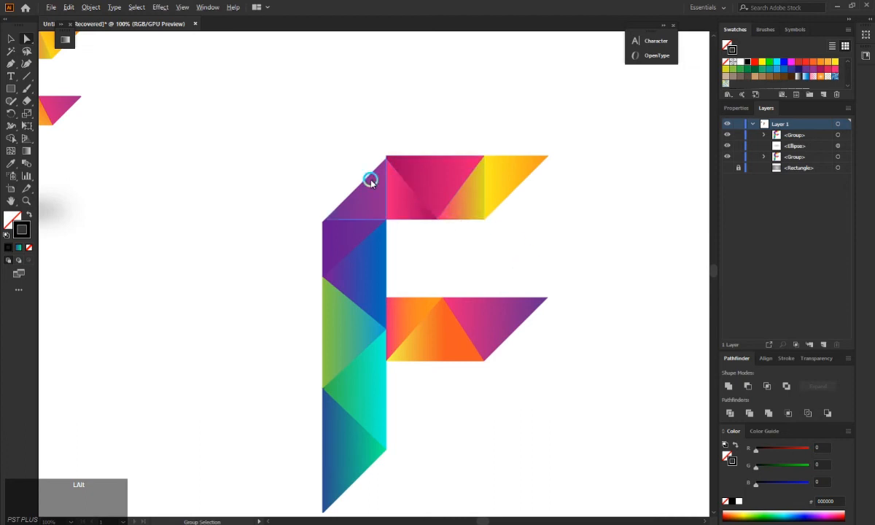
scroll(376, 164, up, 6)
drag(435, 160, 445, 117)
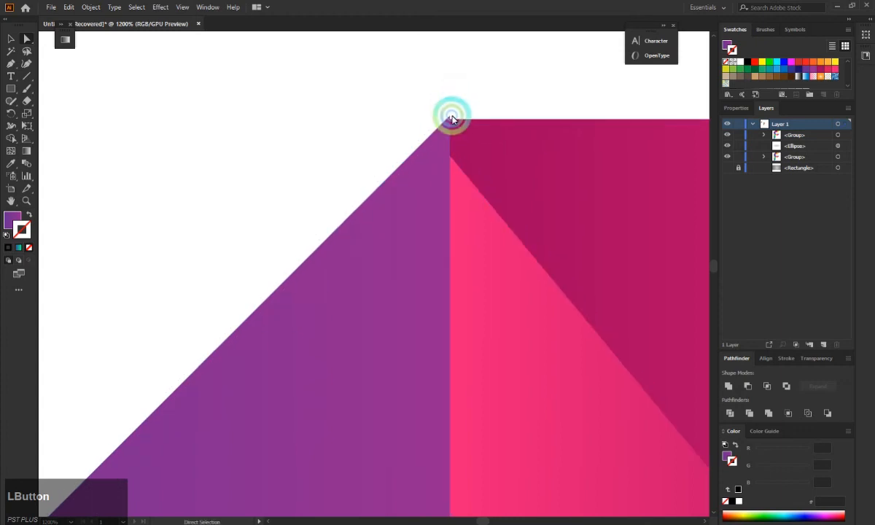
scroll(458, 101, down, 7)
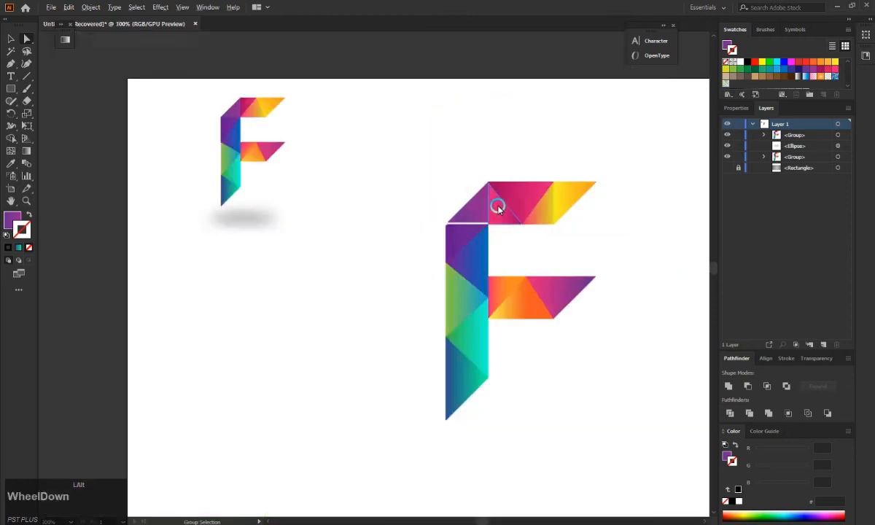
scroll(498, 208, down, 2)
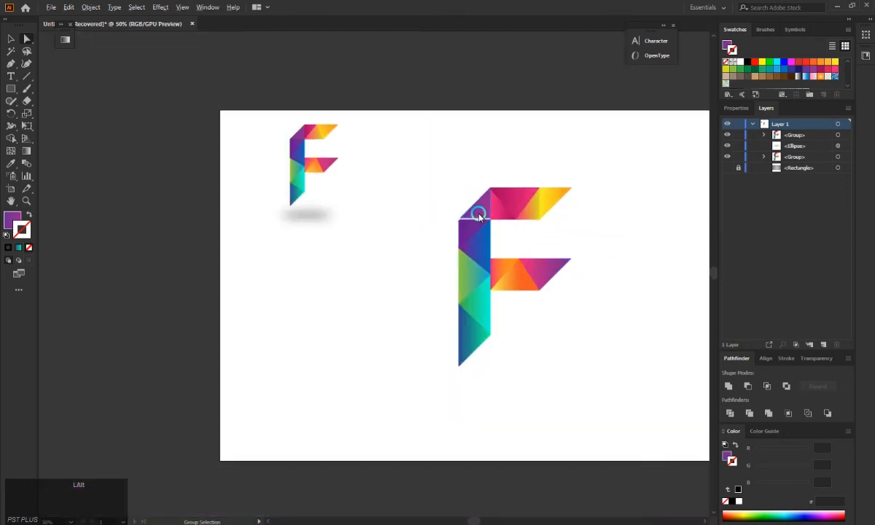
Stretch the purple corner facet down and out to the stem's outer edge to close the white gap above the stem
click(478, 213)
click(13, 39)
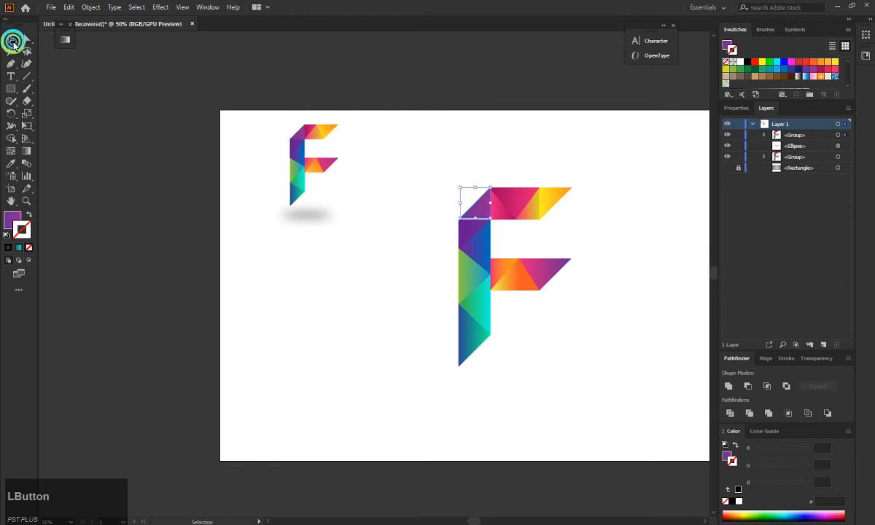
click(478, 218)
drag(474, 218, 456, 207)
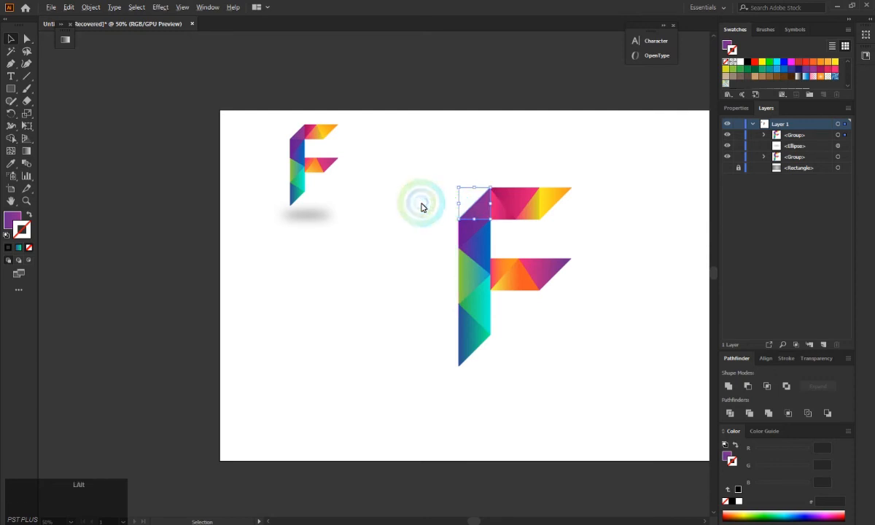
scroll(550, 228, down, 1)
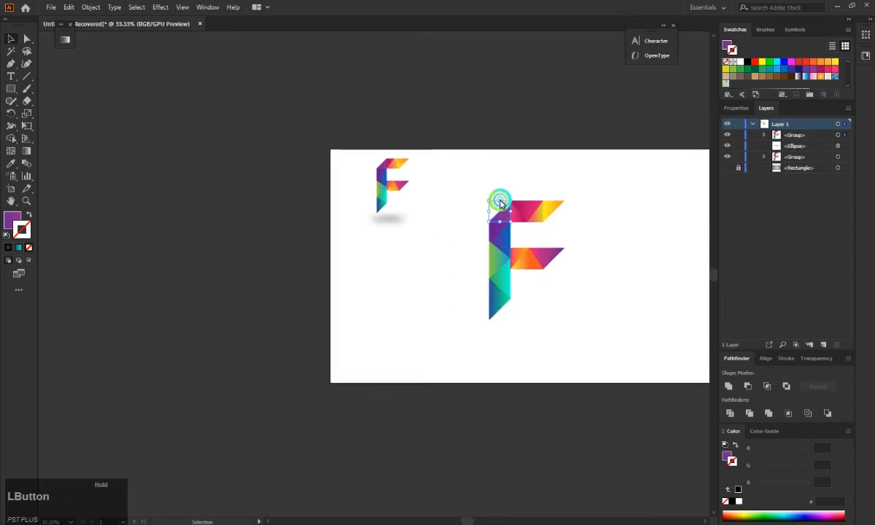
drag(500, 203, 470, 189)
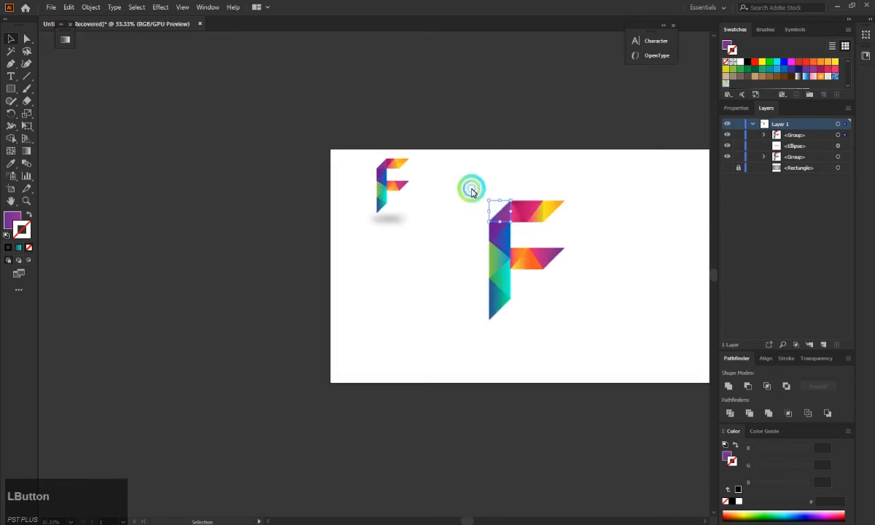
scroll(608, 242, down, 1)
scroll(620, 238, up, 3)
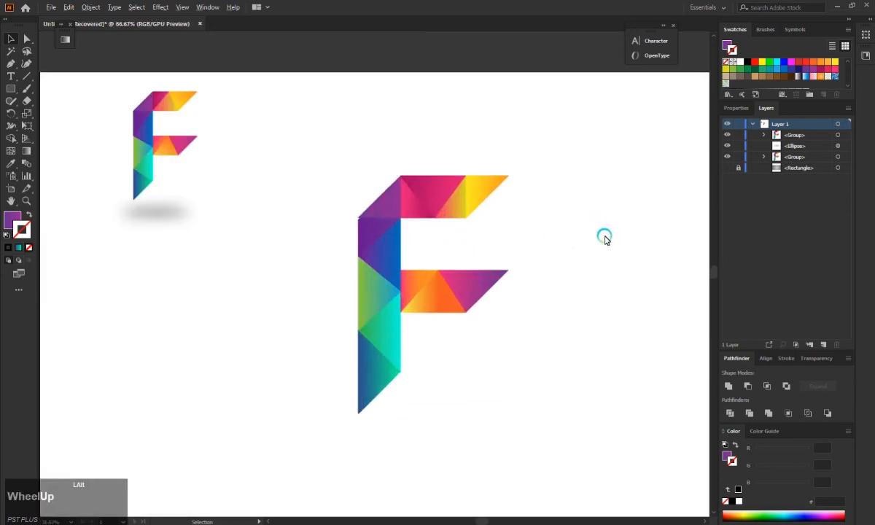
Shift the purple corner facet slightly down so its outer corner meets the cut corner of the stem's top facet
scroll(405, 219, up, 2)
click(390, 199)
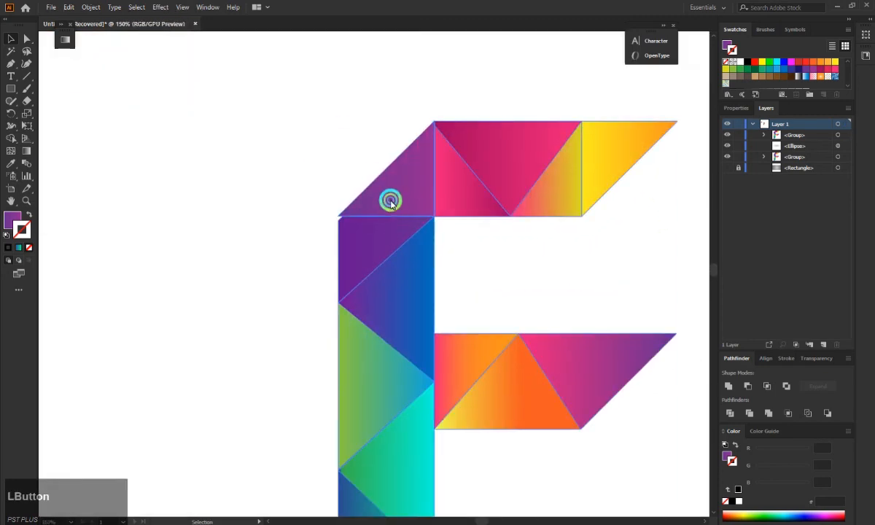
click(314, 180)
click(32, 25)
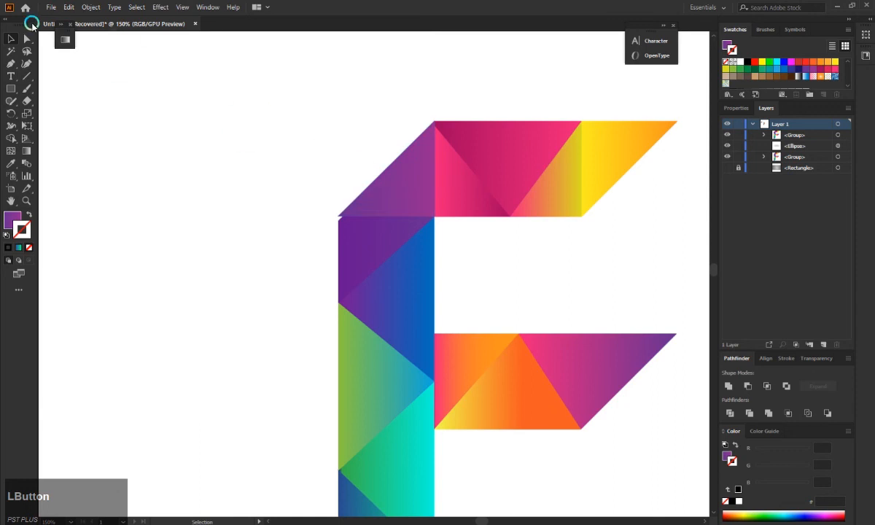
click(392, 188)
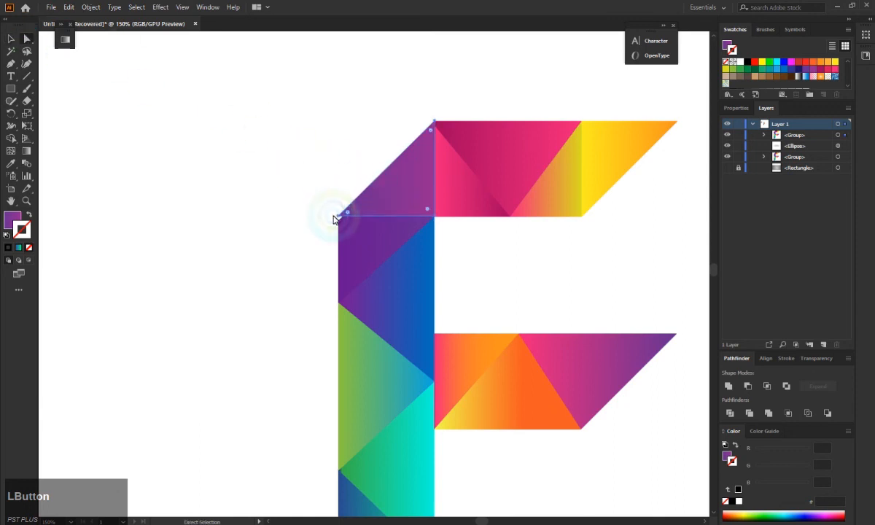
drag(338, 218, 338, 219)
click(408, 148)
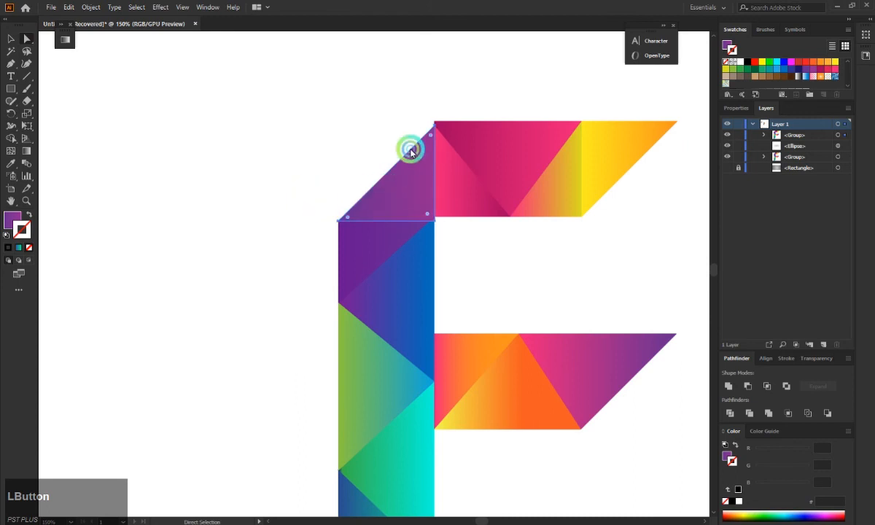
Stretch the purple corner facet upward until its tip is level with the upper arm's top edge
click(11, 39)
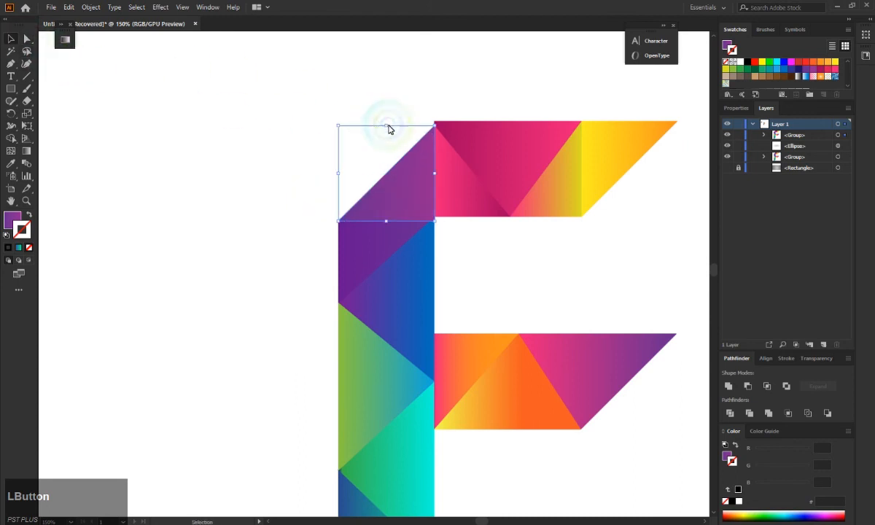
click(386, 127)
click(328, 94)
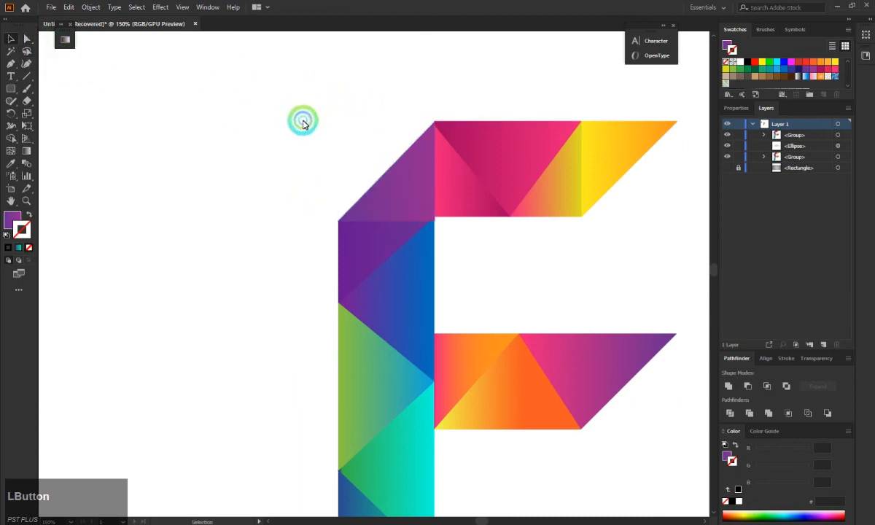
alt+scroll(290, 148, down, 3)
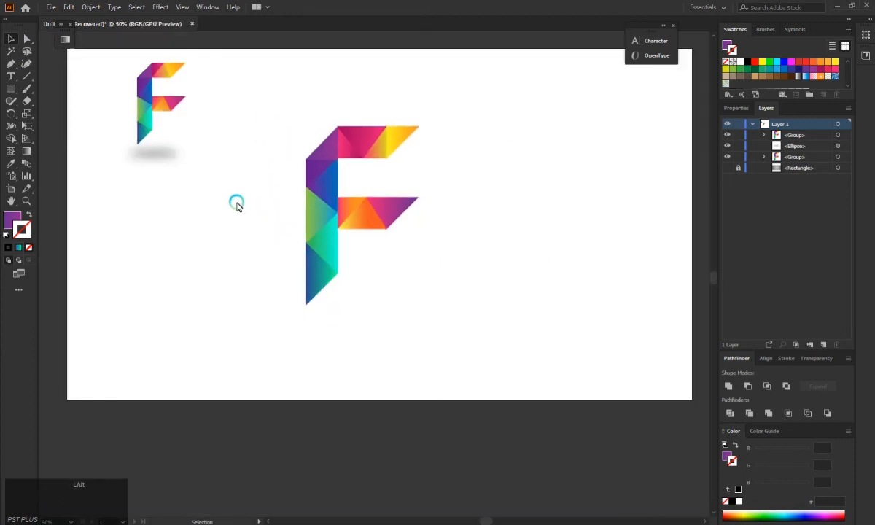
alt+scroll(236, 179, down, 1)
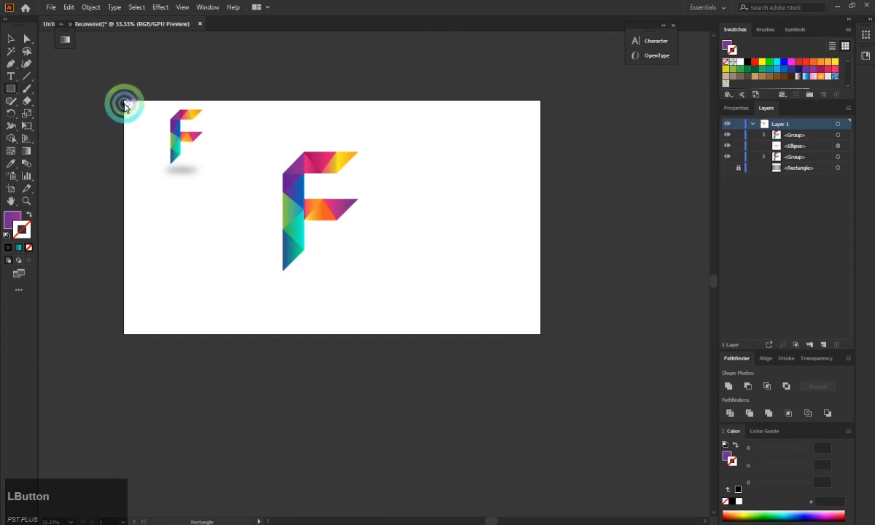
drag(127, 103, 94, 85)
key(BackSpace)
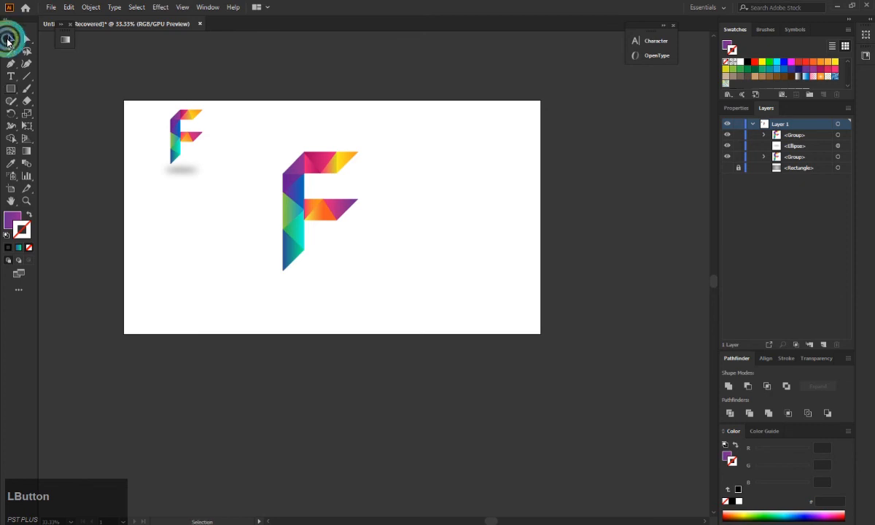
Draw a thin, flat horizontal ellipse just below the large F, slightly wider than the letter
right_click(11, 88)
click(30, 114)
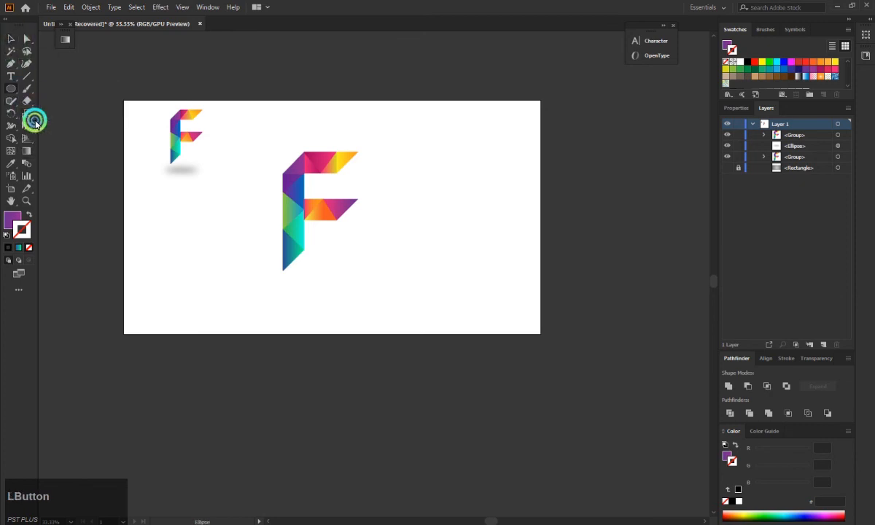
drag(278, 284, 312, 286)
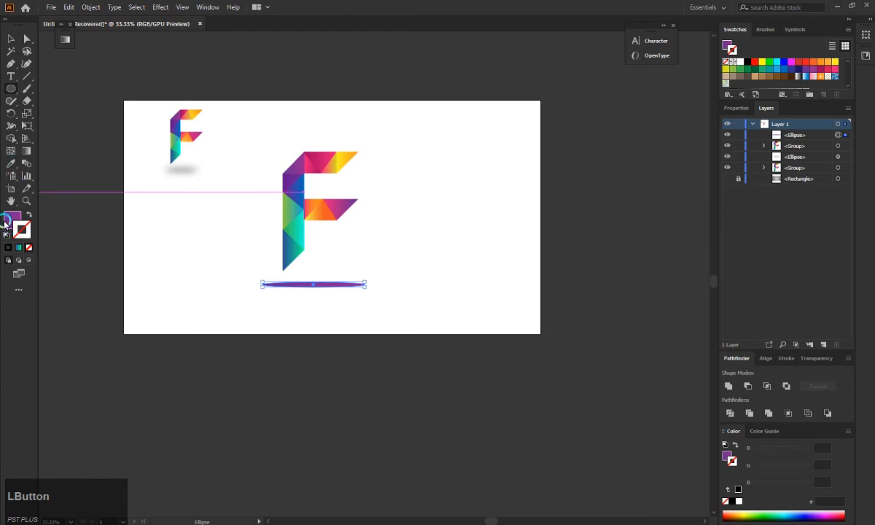
Set the starting colour of the ellipse's fill gradient to black, 000000
click(20, 251)
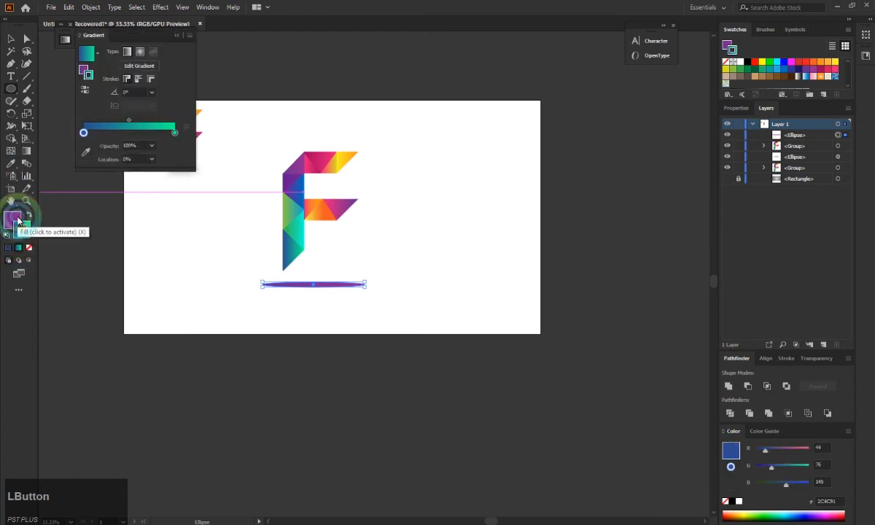
click(11, 219)
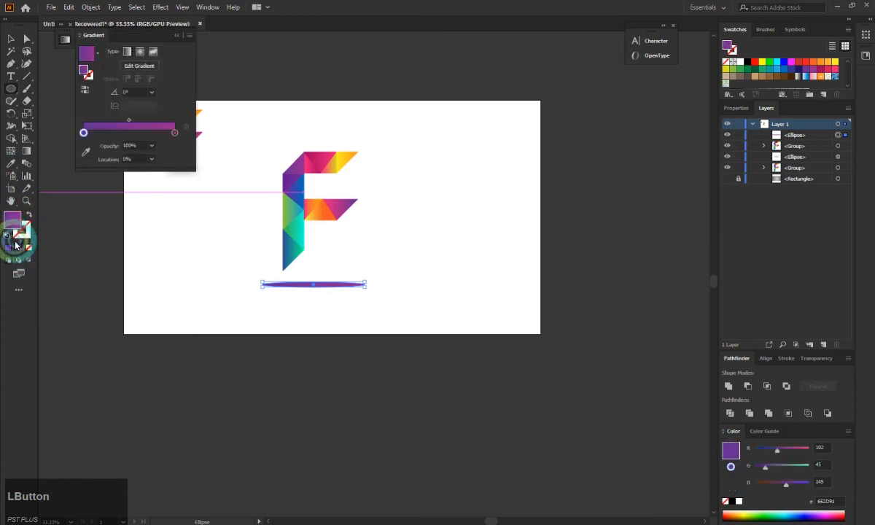
double_click(83, 133)
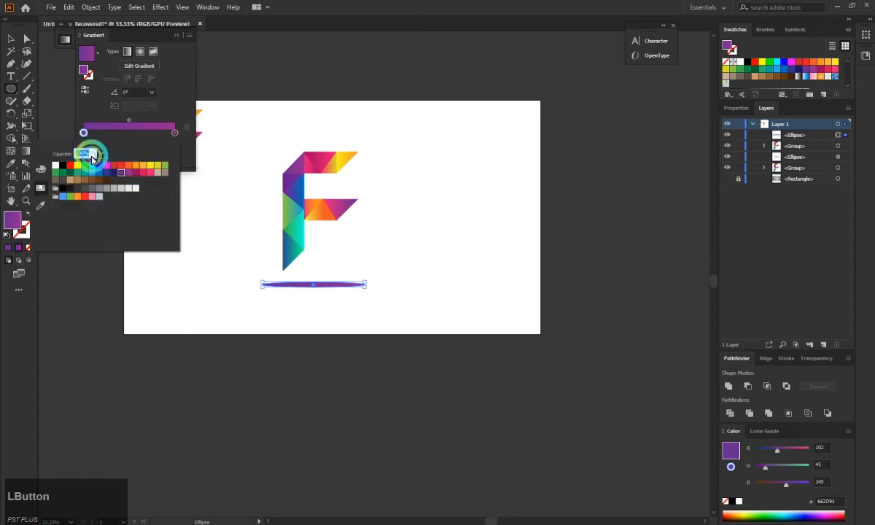
click(86, 179)
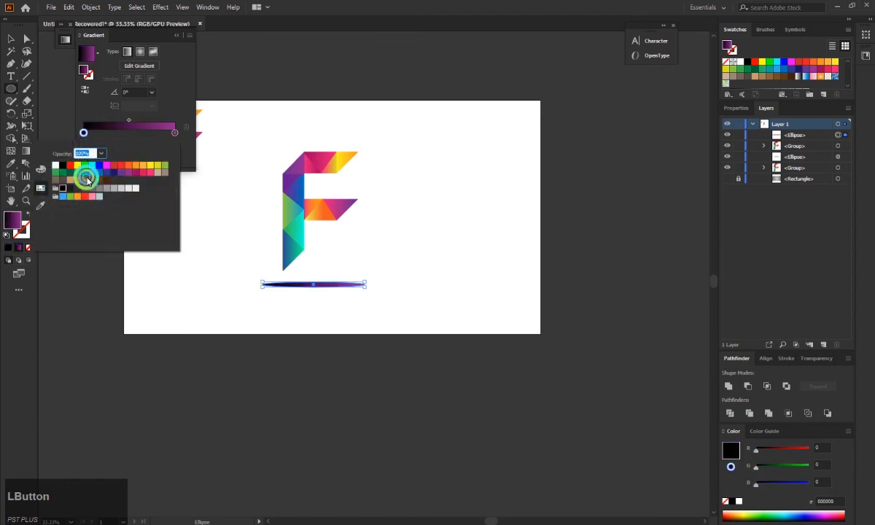
Set the end colour of the ellipse's fill gradient to dark grey 1A1A1A and make the gradient radial
click(174, 132)
double_click(174, 132)
click(151, 135)
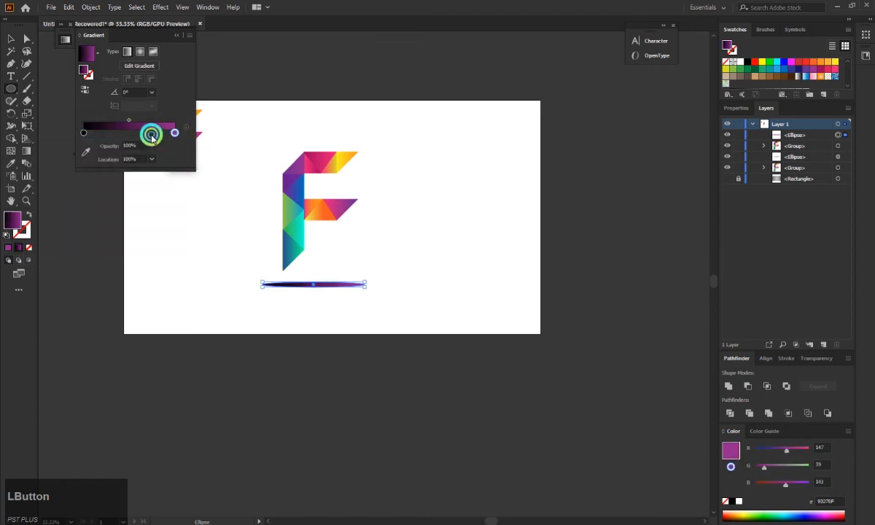
double_click(174, 133)
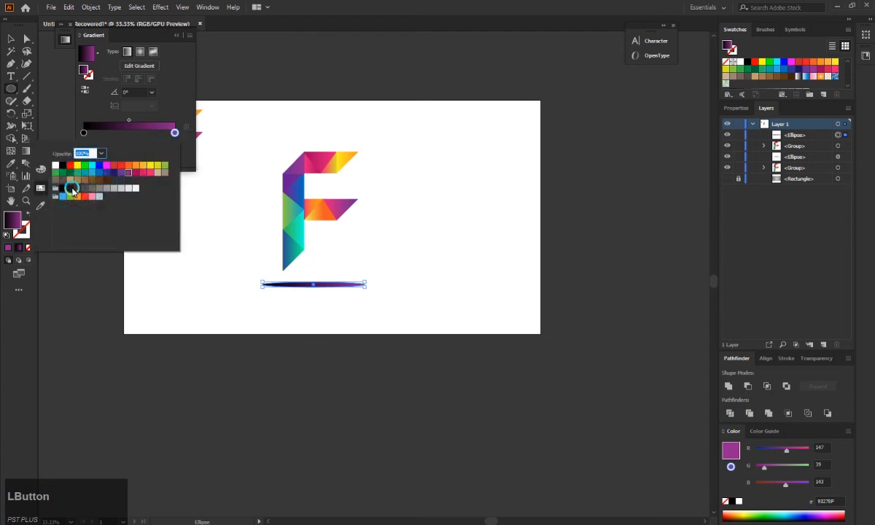
click(70, 189)
click(139, 54)
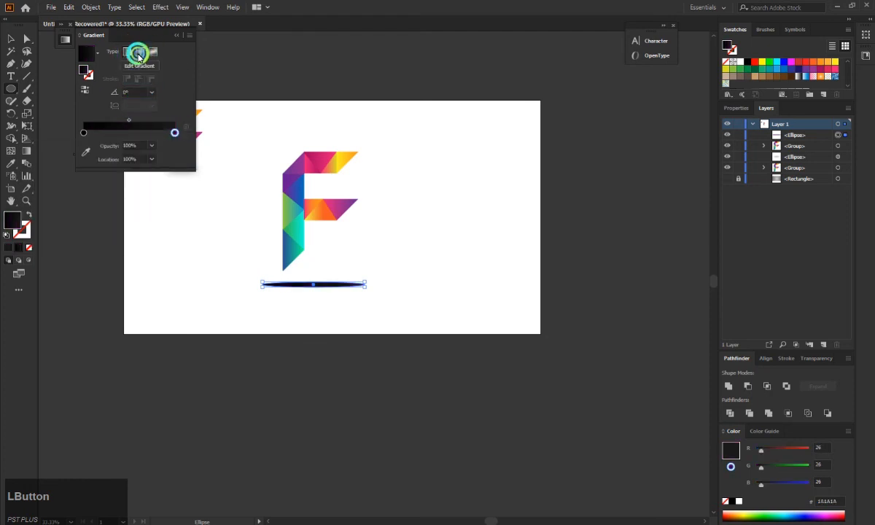
click(139, 54)
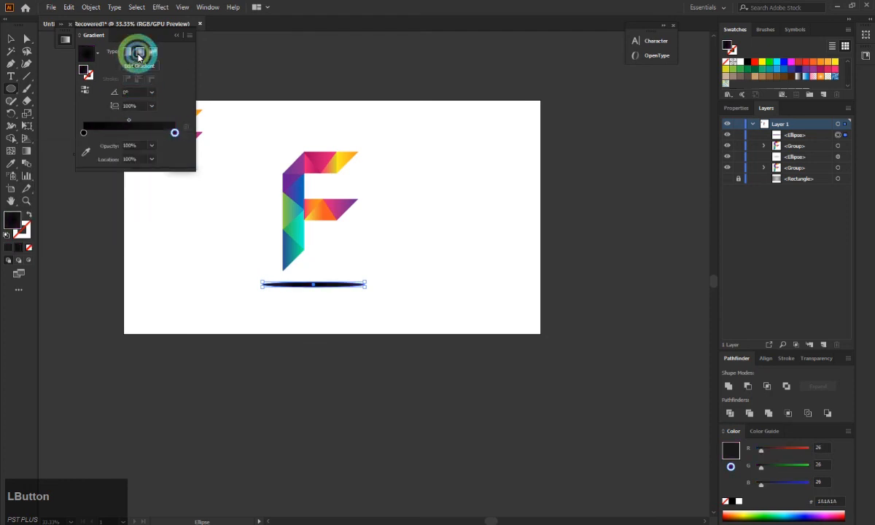
Apply a Gaussian Blur effect to the dark ellipse to turn it into a soft ground shadow
click(155, 7)
click(255, 182)
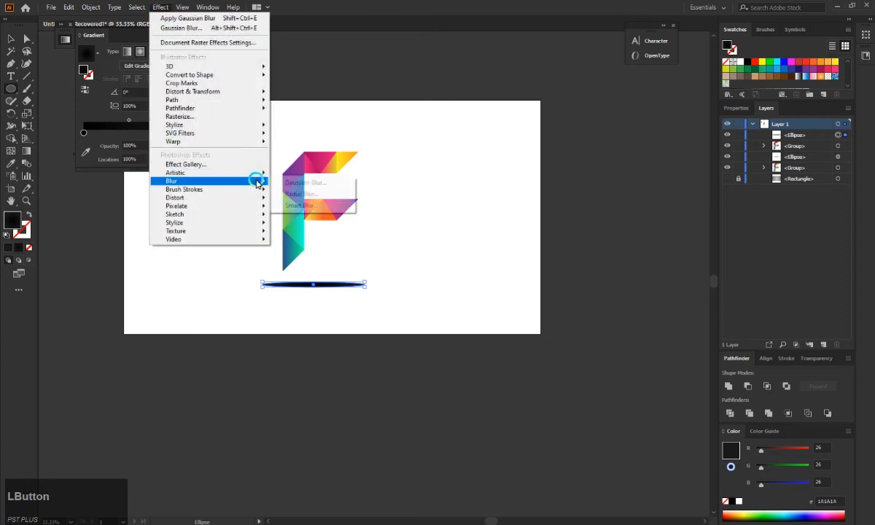
click(343, 182)
click(531, 250)
click(572, 252)
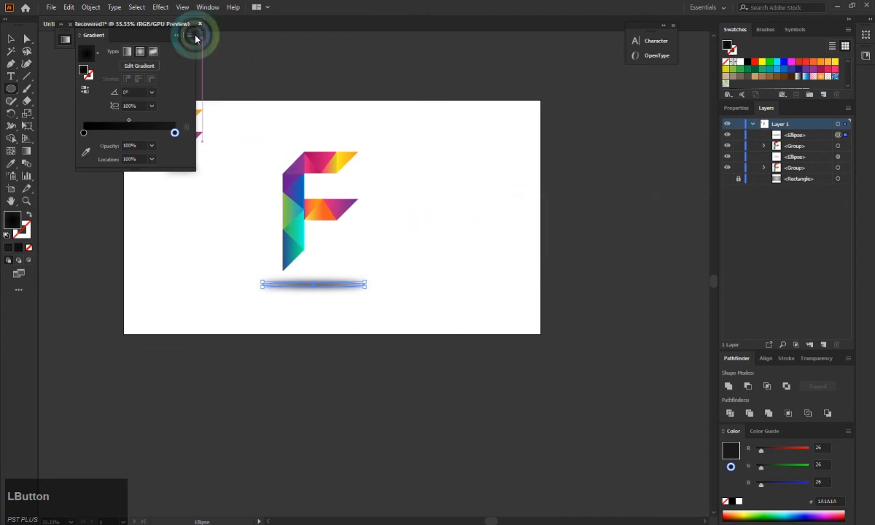
click(176, 35)
Show the hidden, locked background rectangle with the grey radial gradient
click(11, 40)
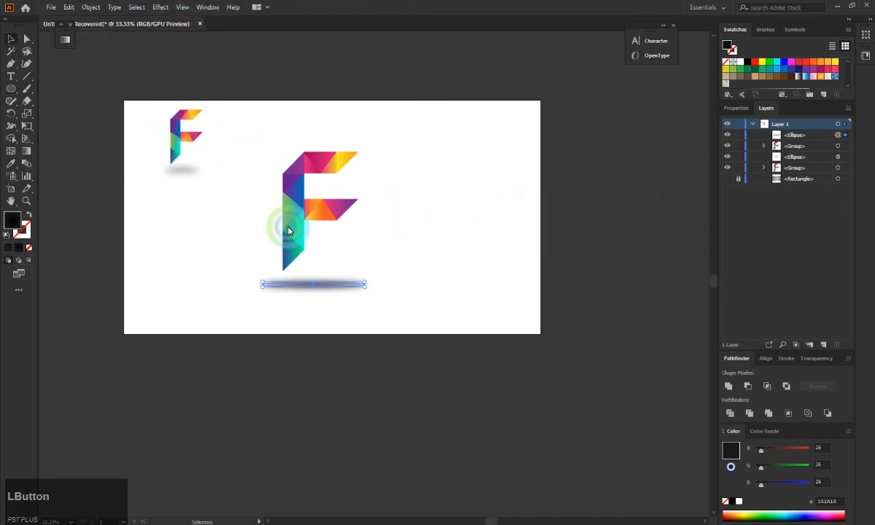
click(779, 219)
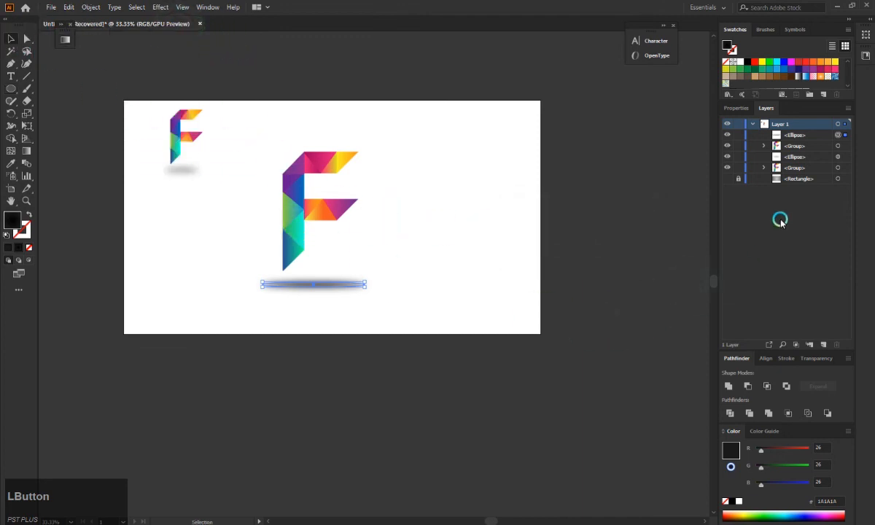
click(727, 180)
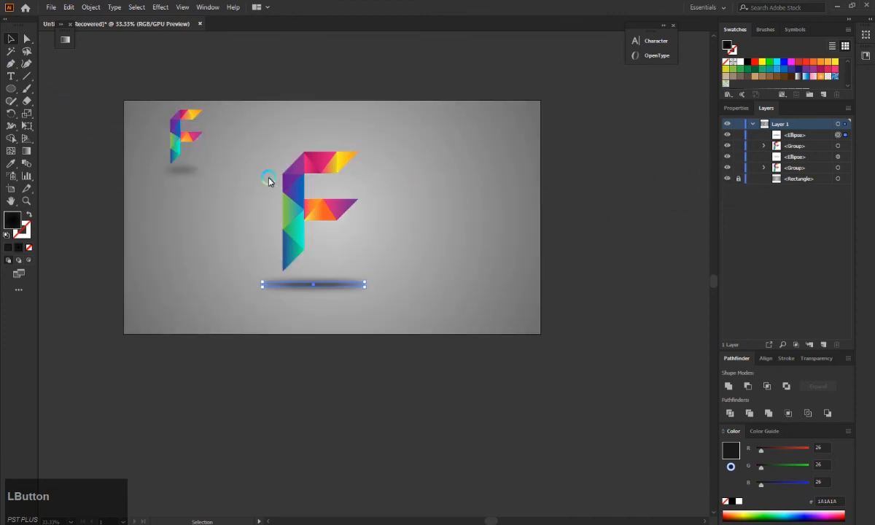
drag(411, 295, 423, 308)
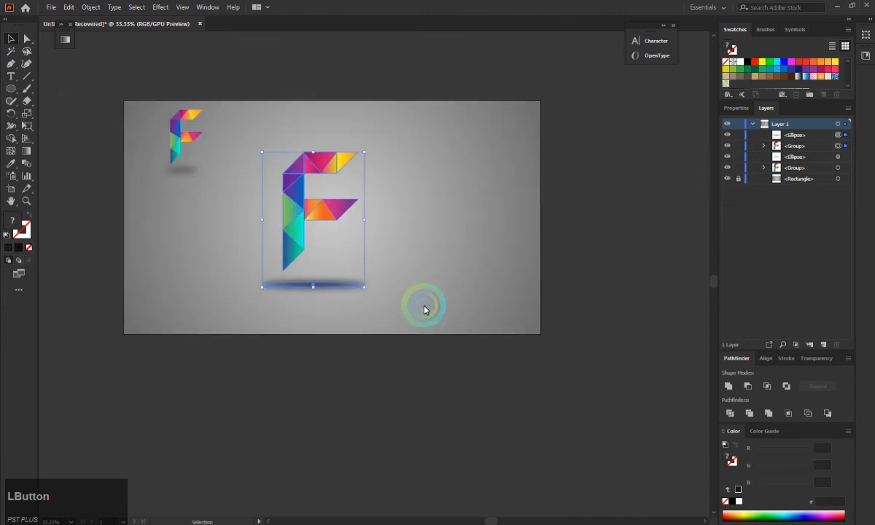
key(ctrl)
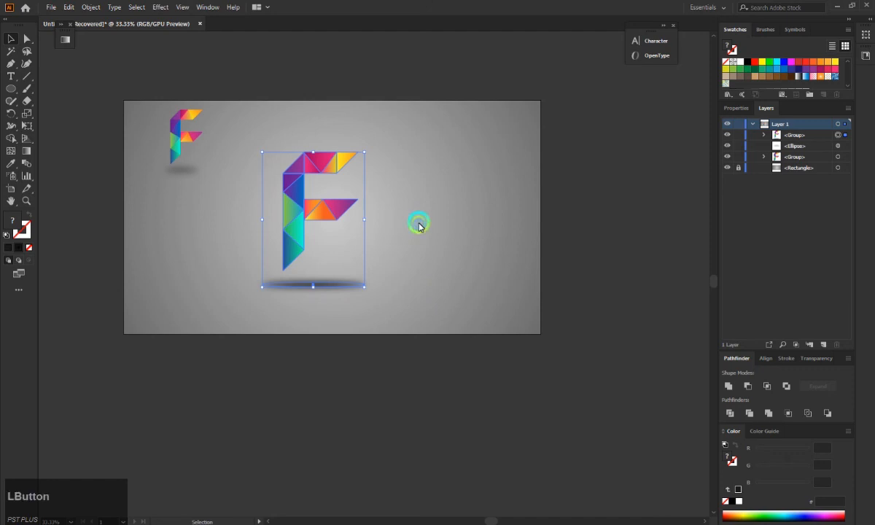
click(418, 223)
drag(275, 160, 364, 219)
right_click(328, 219)
click(358, 300)
click(438, 242)
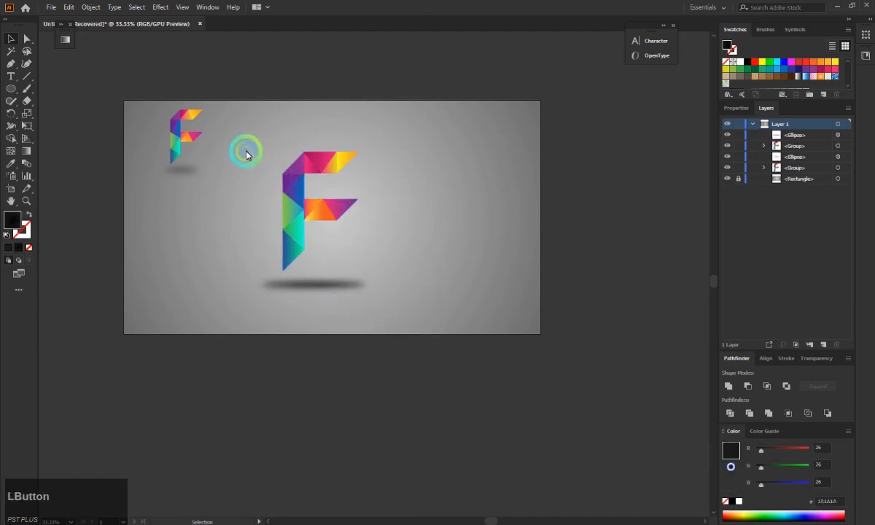
Apply a Multiply drop shadow to the large F with 75% opacity, 7 px X and Y offsets and 5 px blur
drag(406, 268, 402, 258)
key(ctrl)
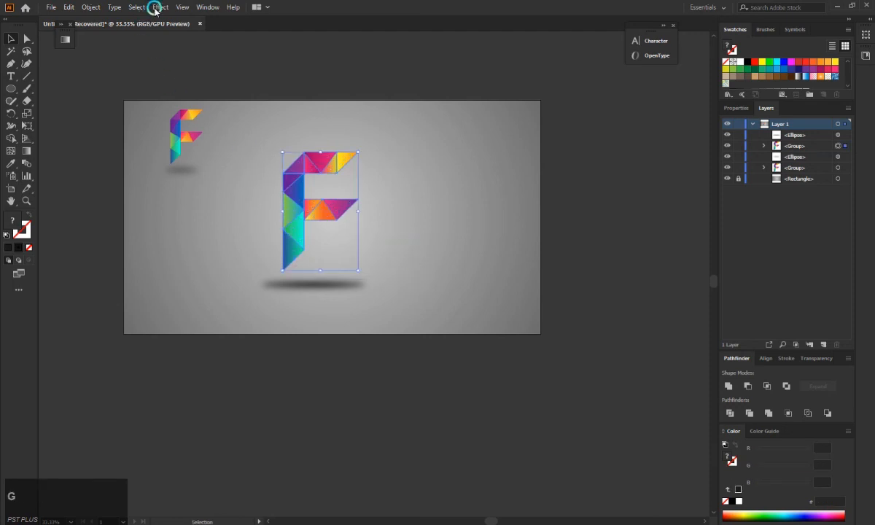
drag(154, 9, 296, 127)
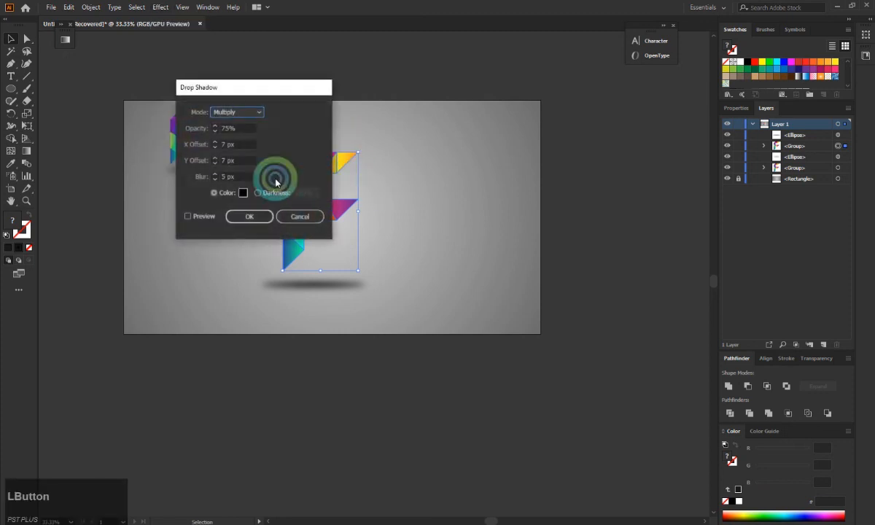
click(203, 215)
drag(249, 88, 541, 131)
click(489, 211)
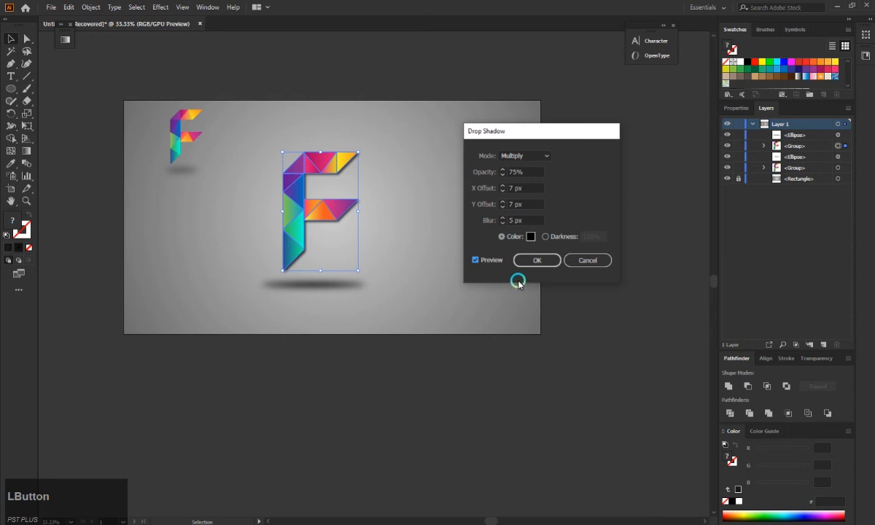
click(529, 260)
click(433, 212)
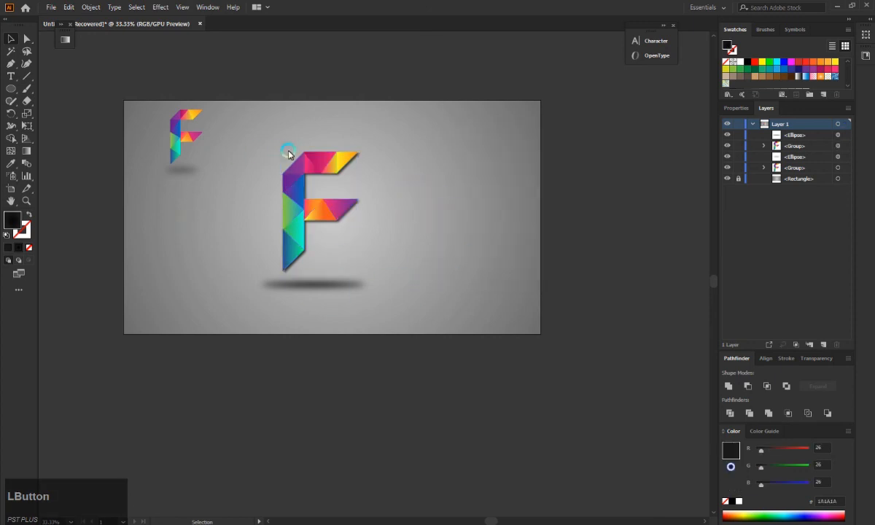
drag(292, 164, 442, 273)
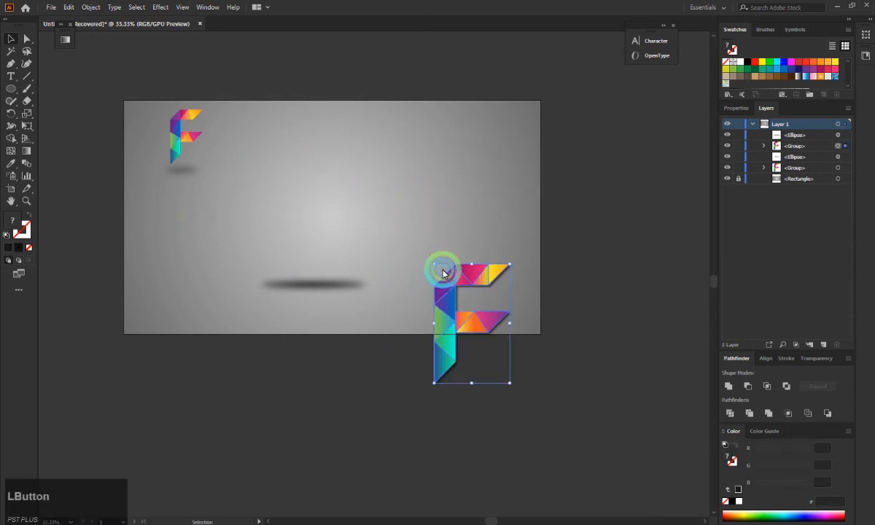
key(ctrl+z)
click(408, 200)
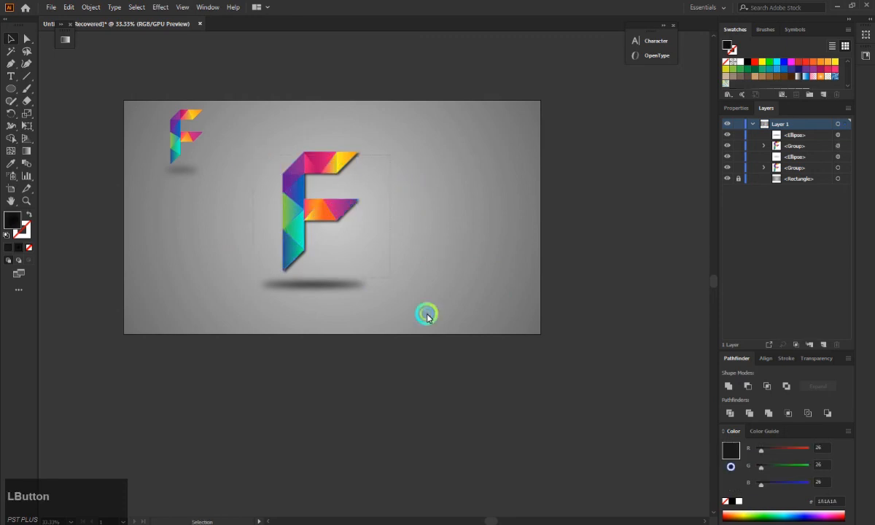
Move the large F together with its ground shadow slightly right and up to the centre of the grey background
drag(428, 316, 348, 271)
drag(318, 223, 356, 217)
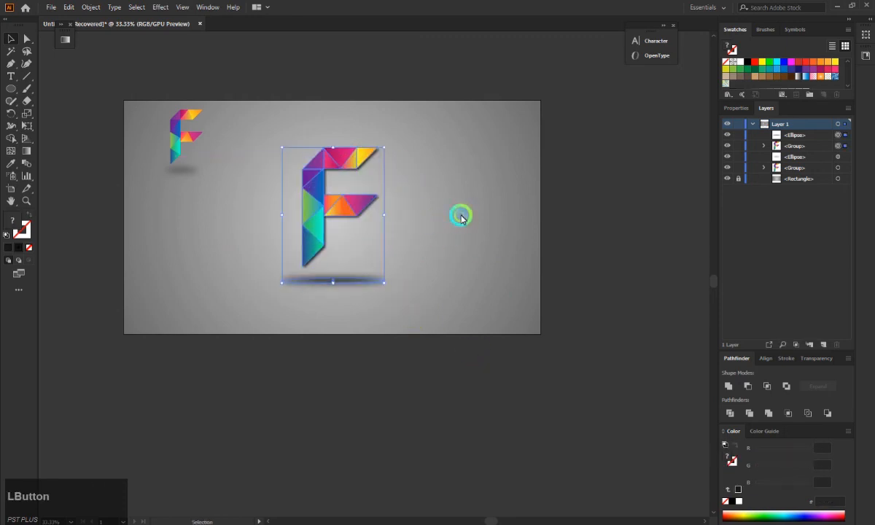
click(352, 322)
alt+scroll(282, 211, up, 1)
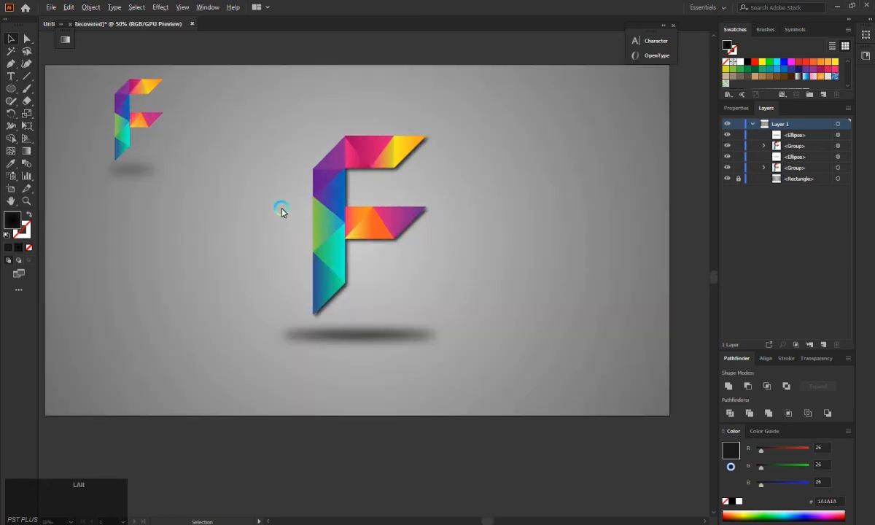